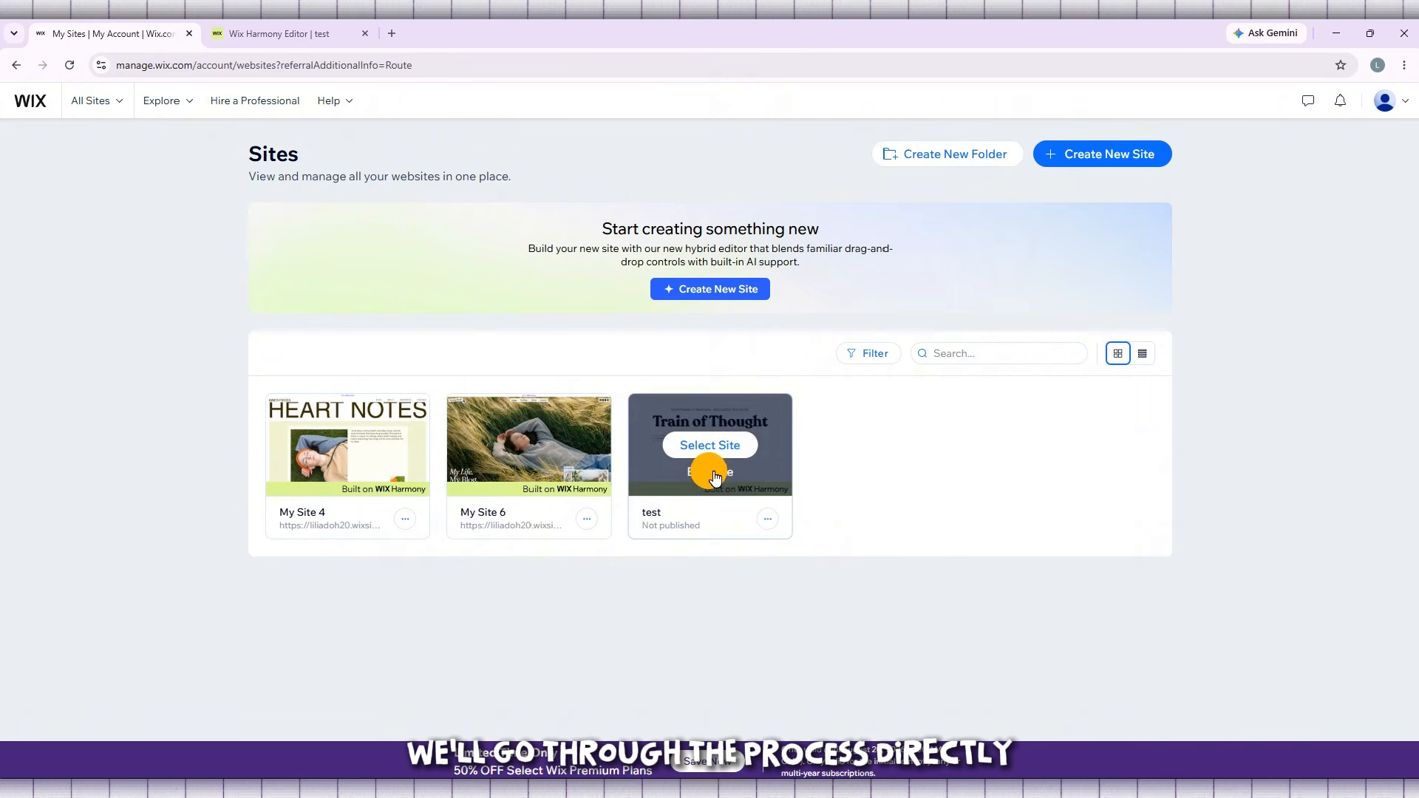
- Open the "test" site for editing, and close the duplicate editor tab and the Aria assistant
left_click(713, 477)
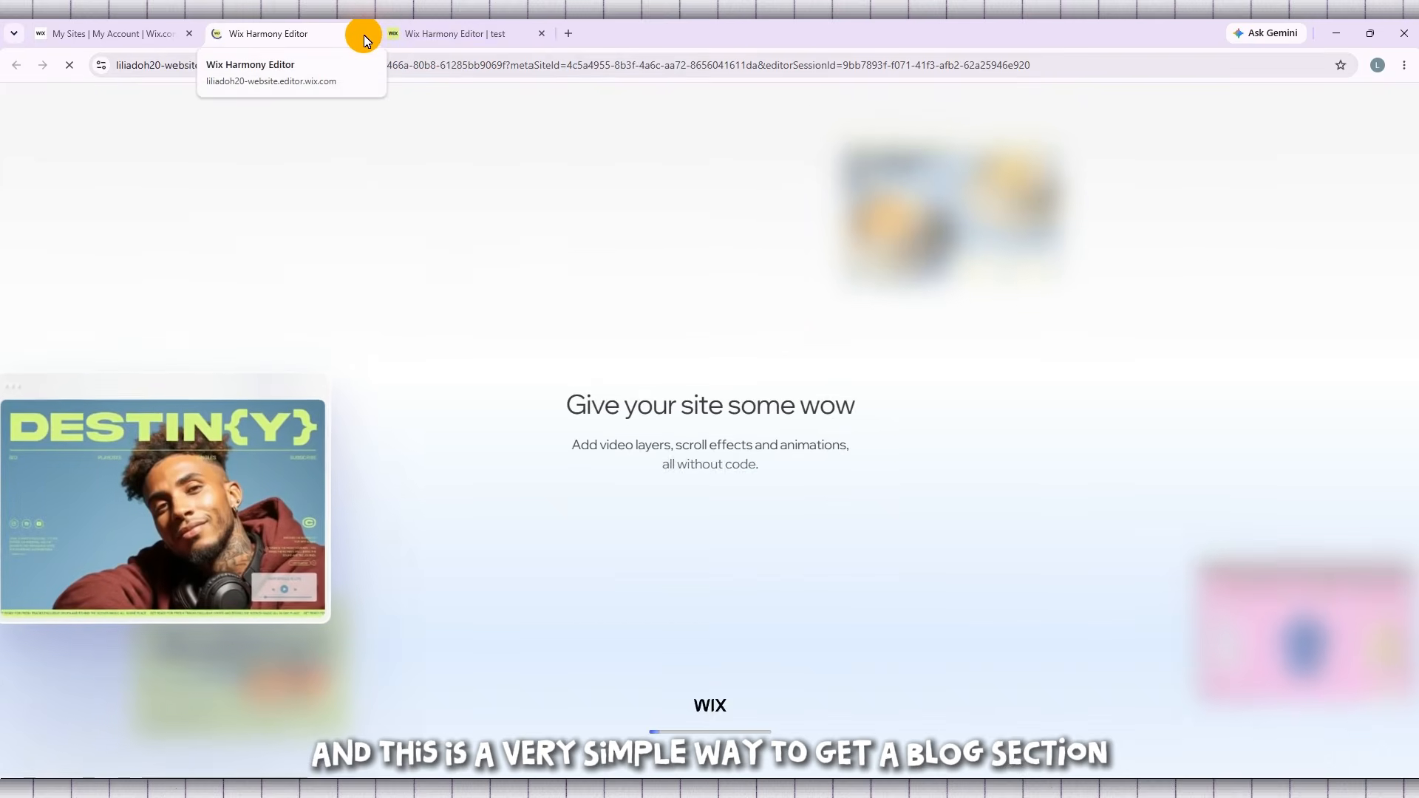
left_click(364, 34)
left_click(238, 35)
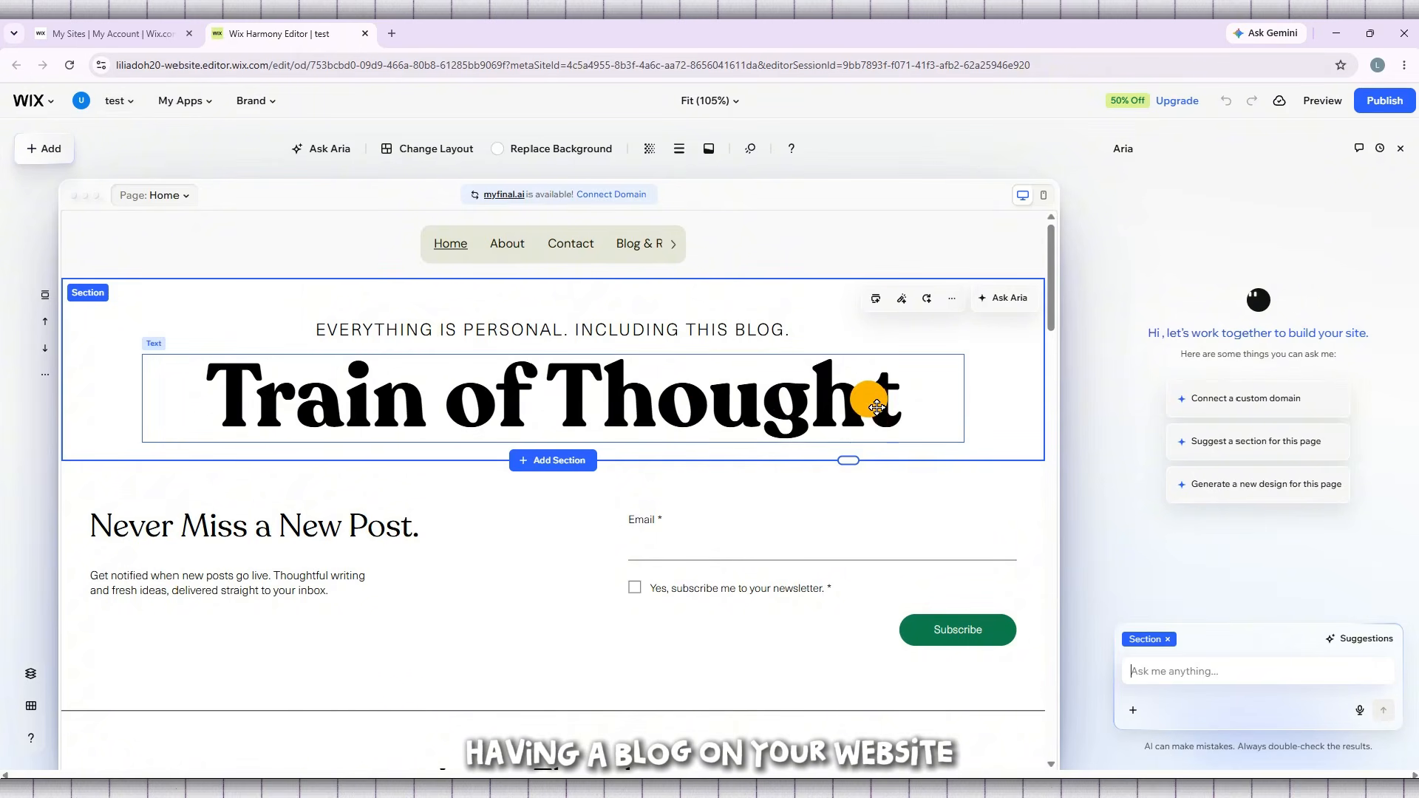
left_click(1410, 157)
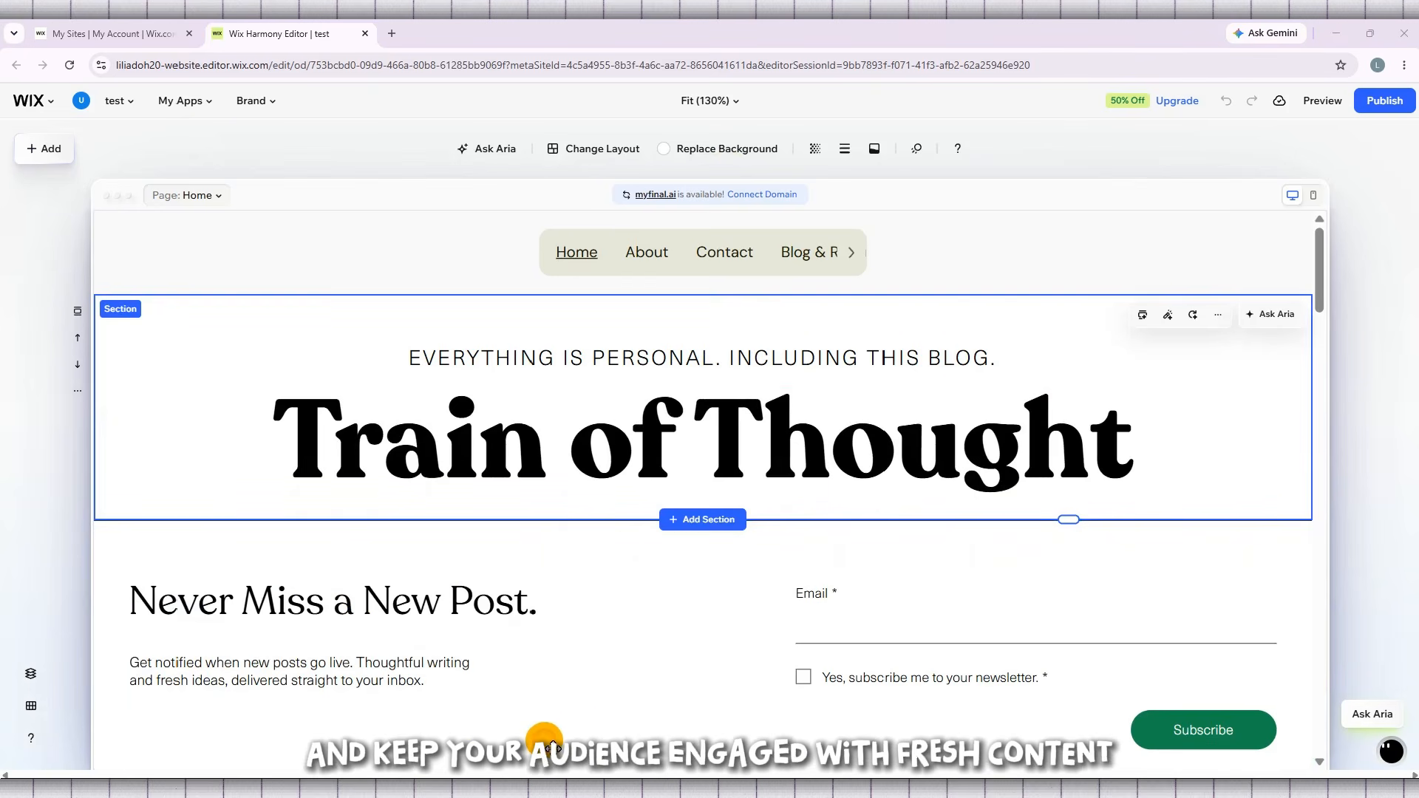
left_click(114, 34)
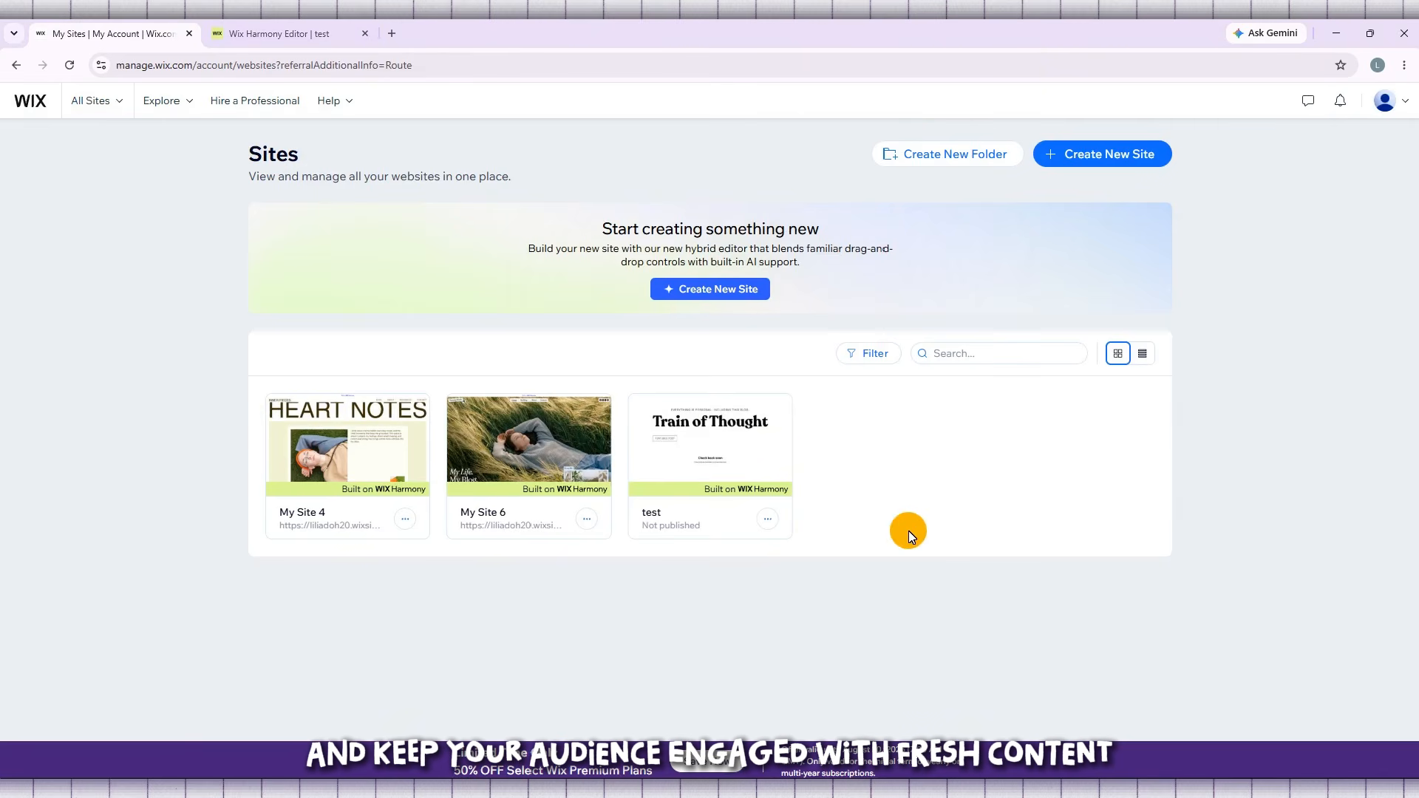
mouse_move(728, 430)
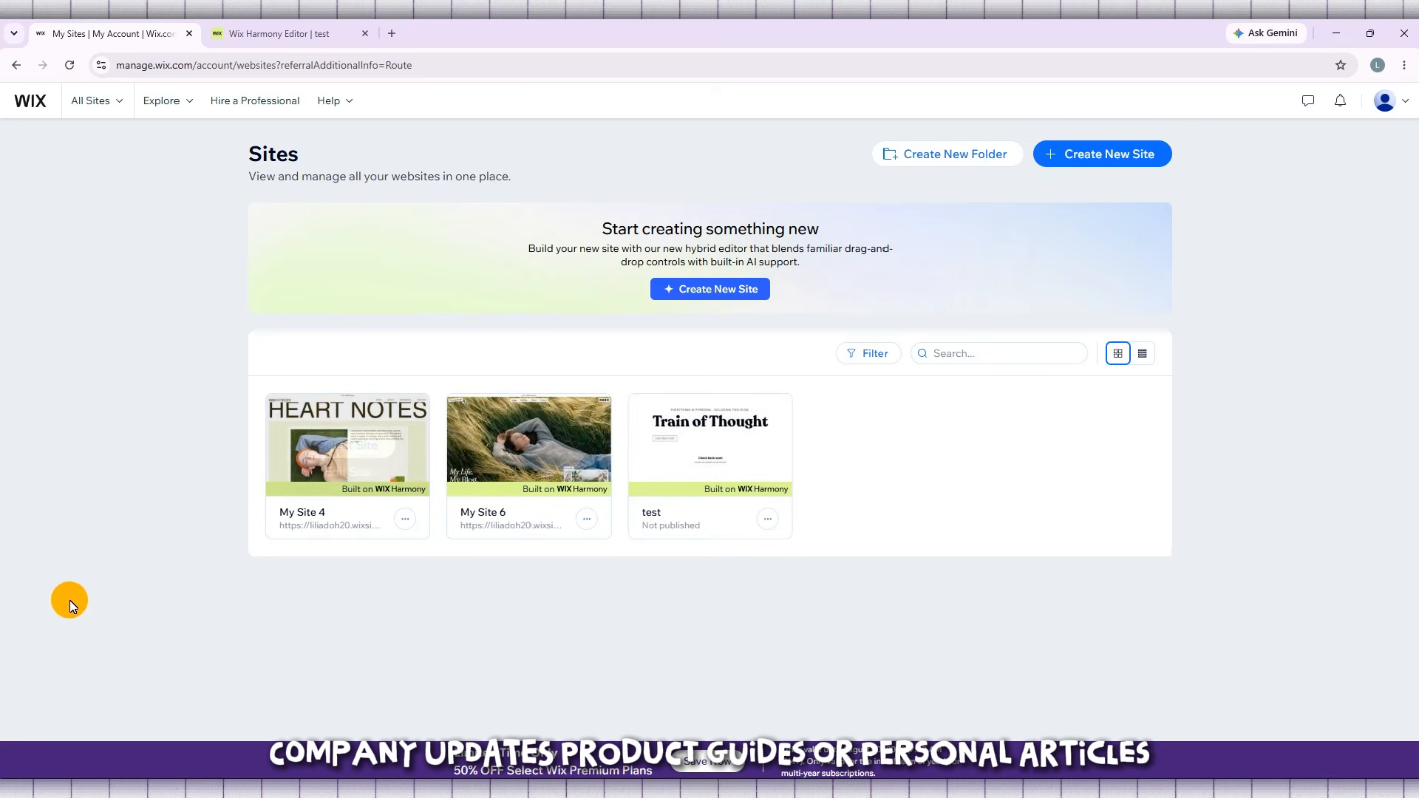
left_click(769, 518)
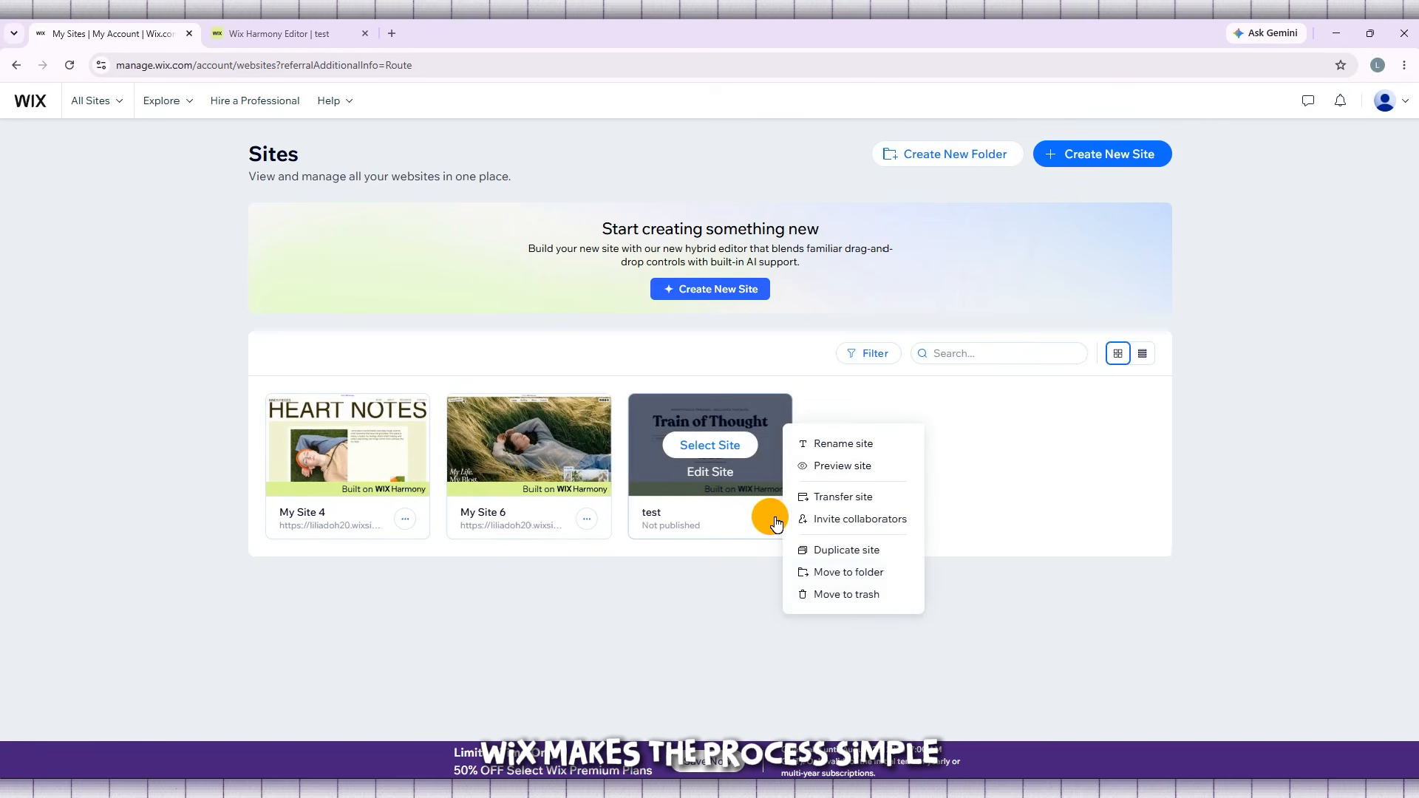
left_click(1275, 501)
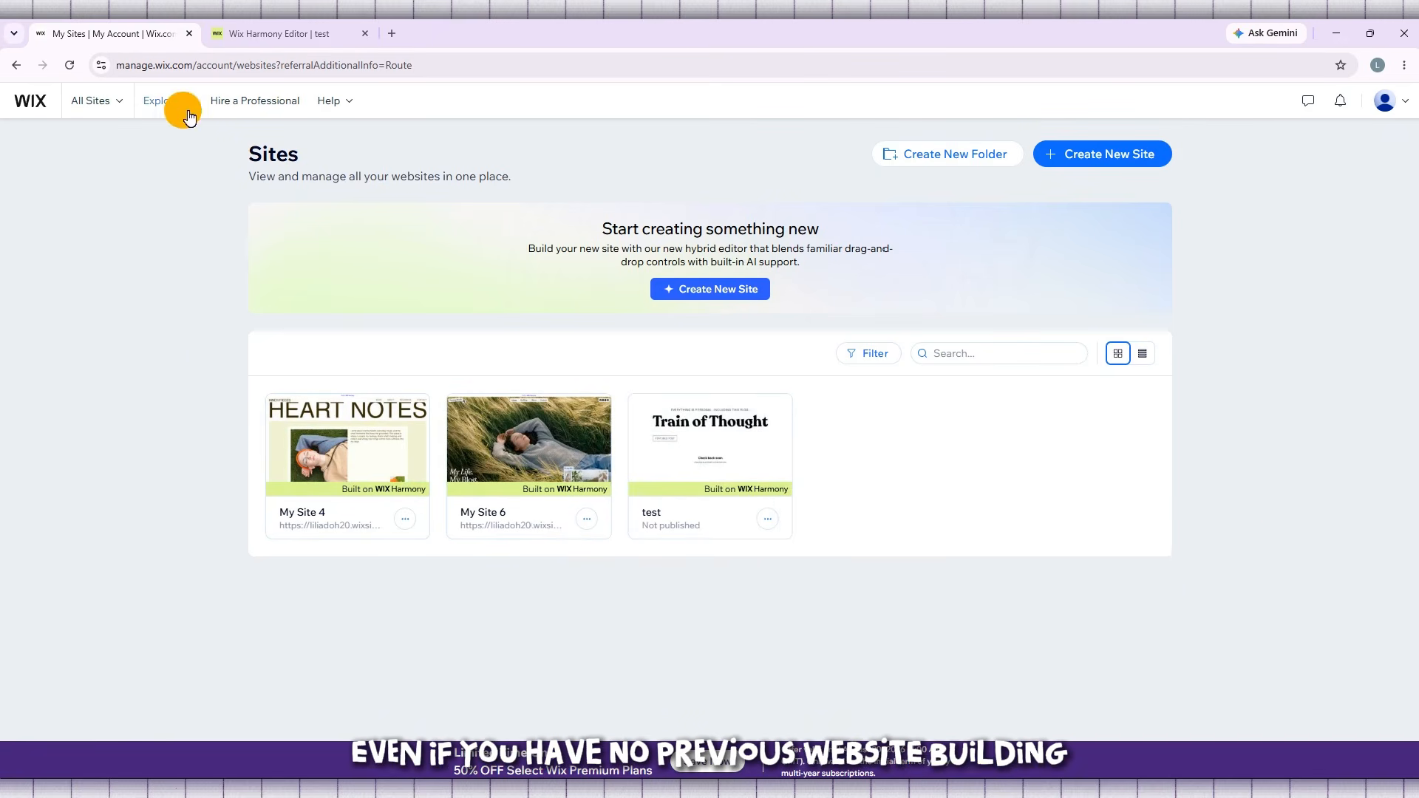
left_click(336, 33)
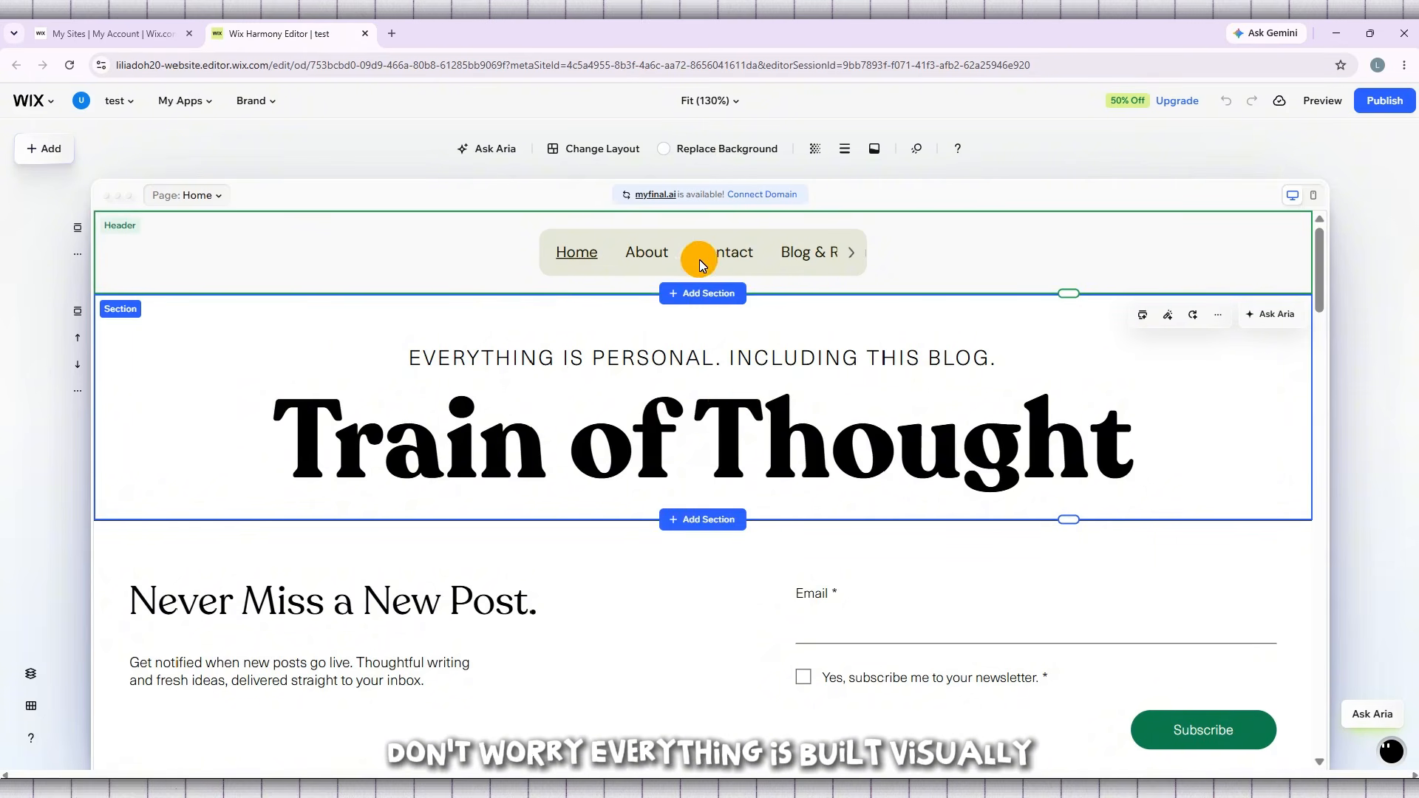
- Examine the Home page's sections from the "Train of Thought" heading down to the contact form
scroll(817, 253, "down", 5)
scroll(824, 268, "down", 9)
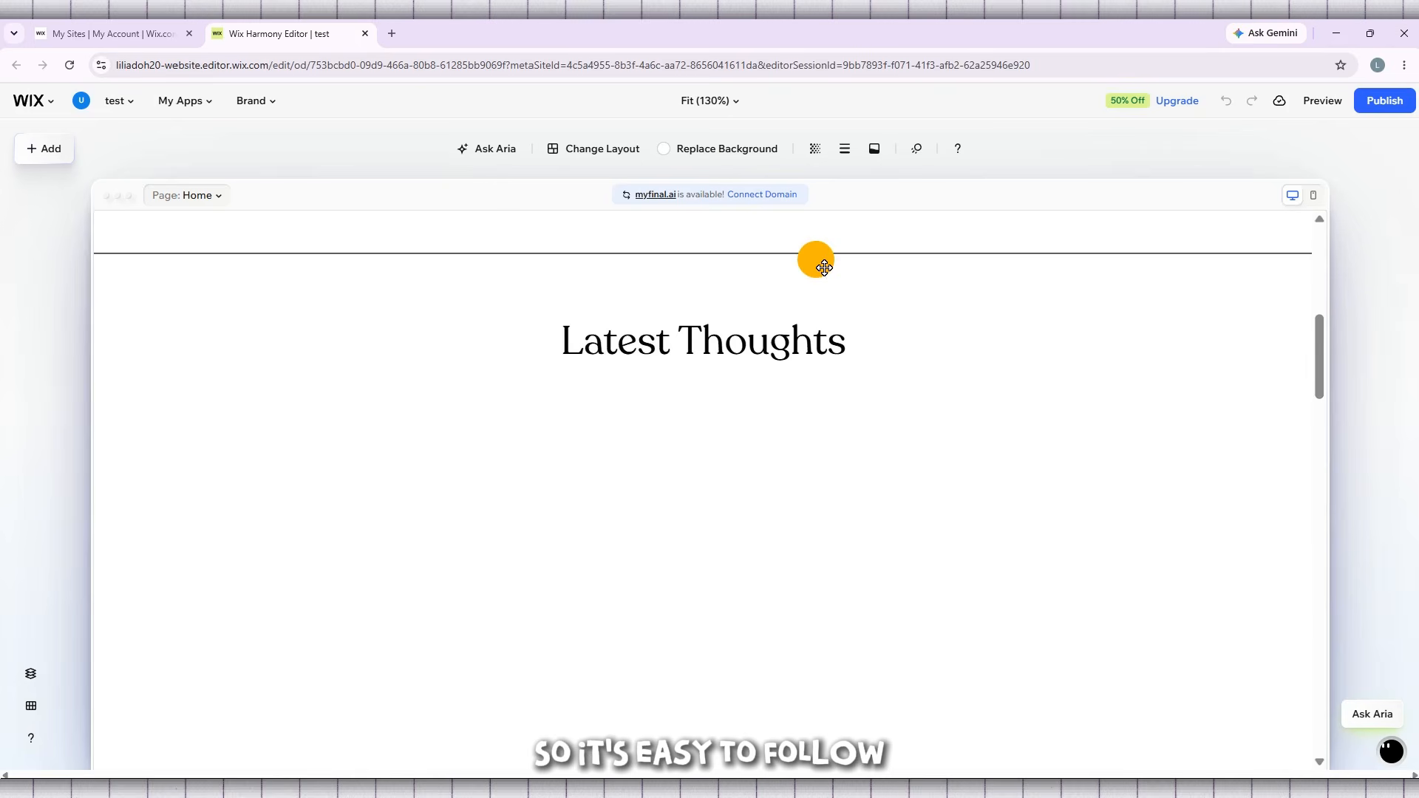
scroll(824, 267, "down", 1)
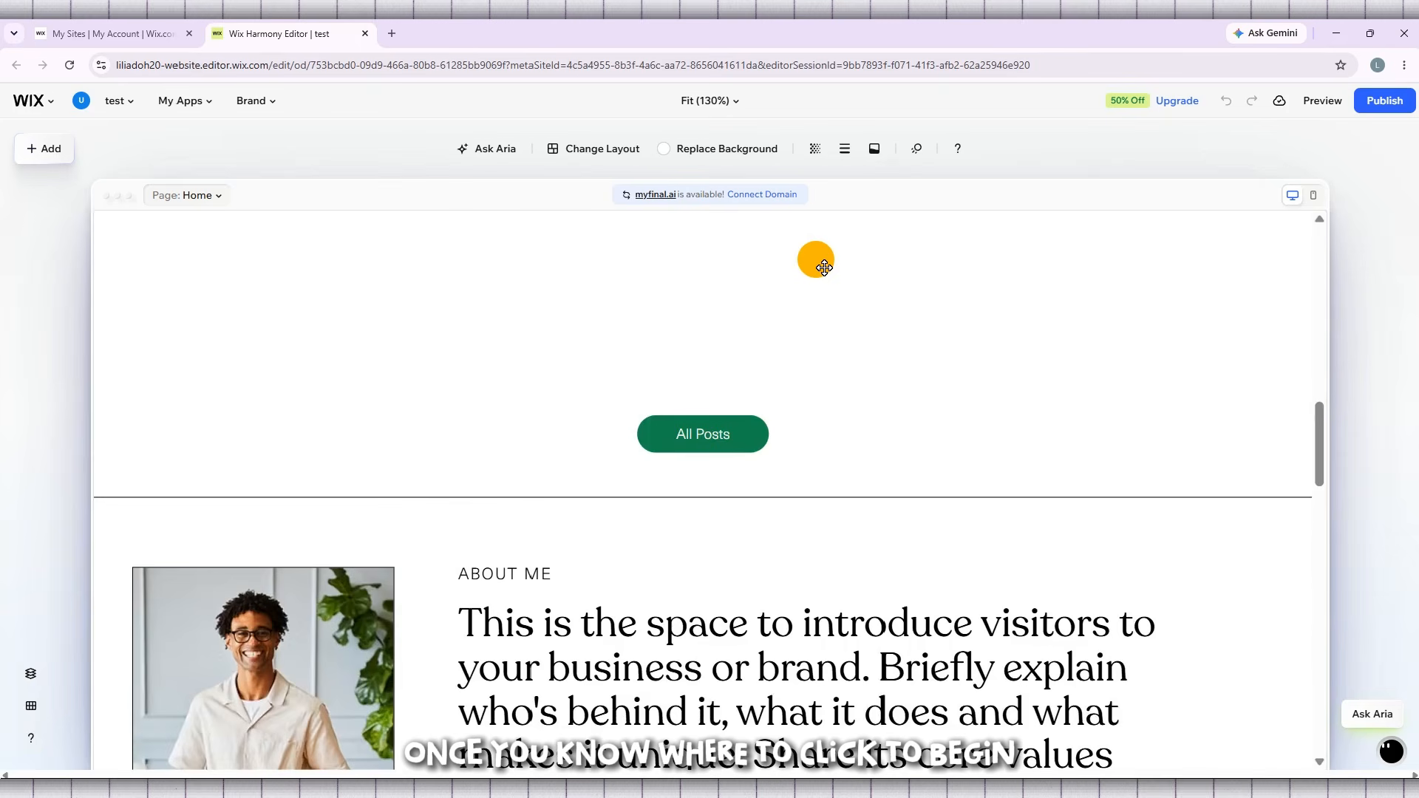
scroll(818, 262, "up", 4)
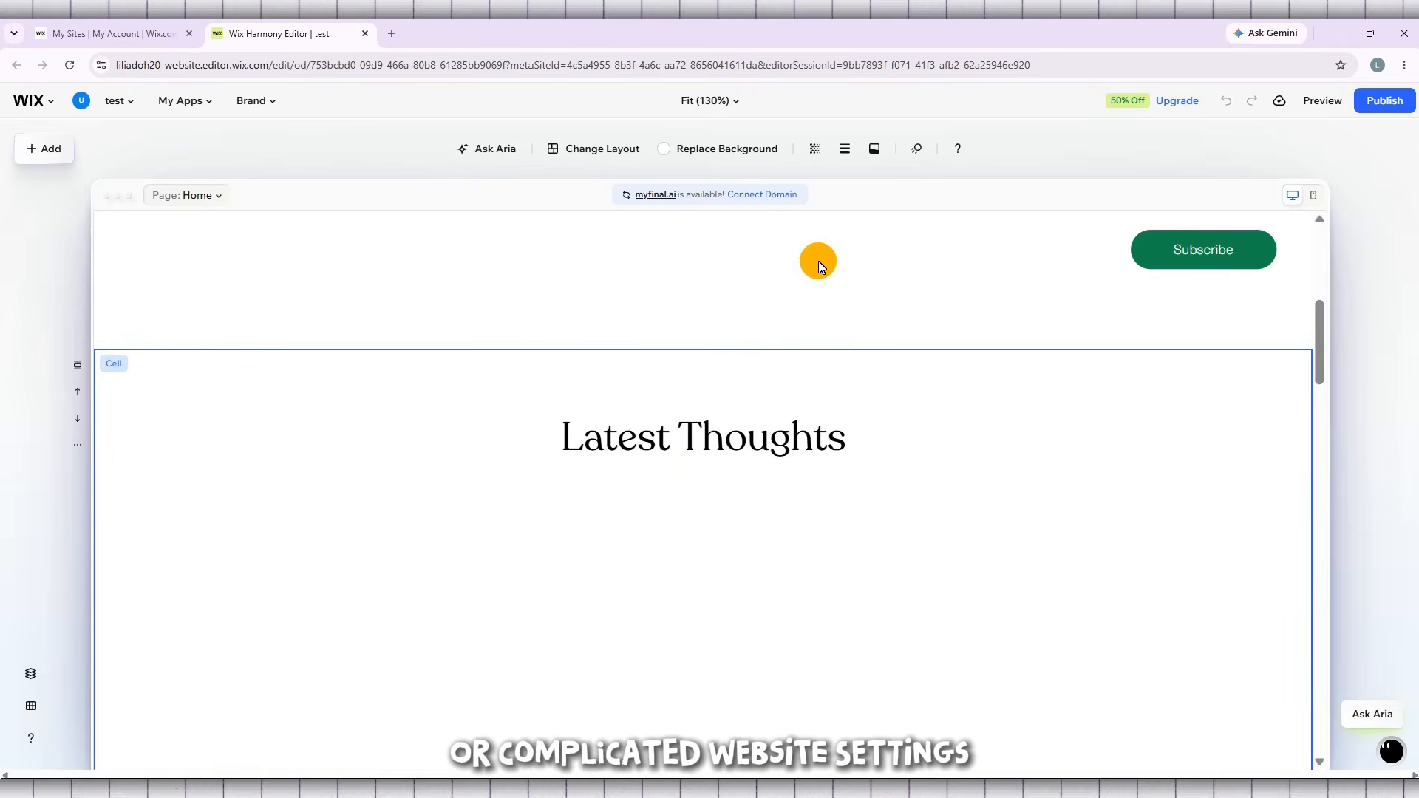
scroll(818, 263, "down", 10)
scroll(818, 263, "down", 15)
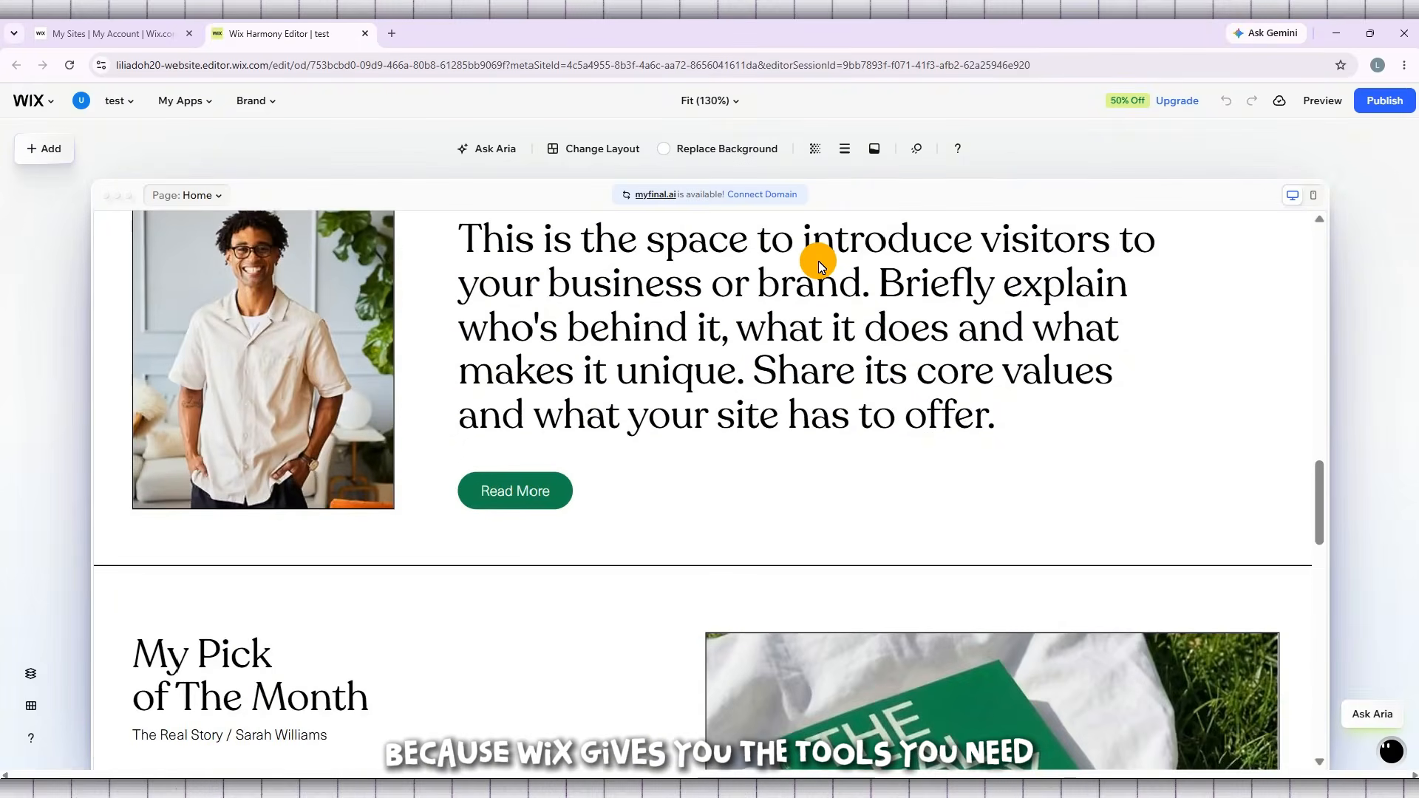
scroll(818, 260, "down", 5)
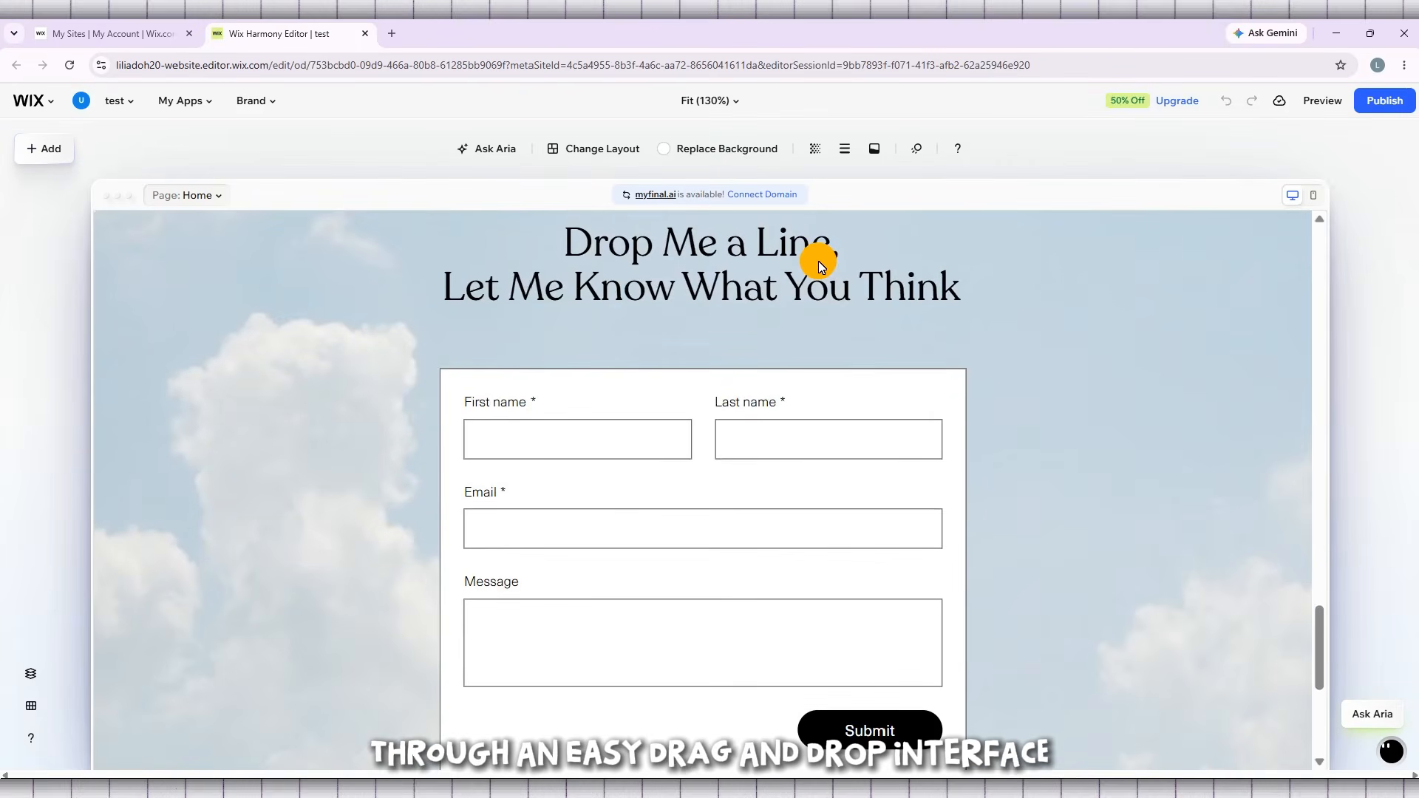
scroll(820, 264, "up", 2)
scroll(822, 266, "up", 20)
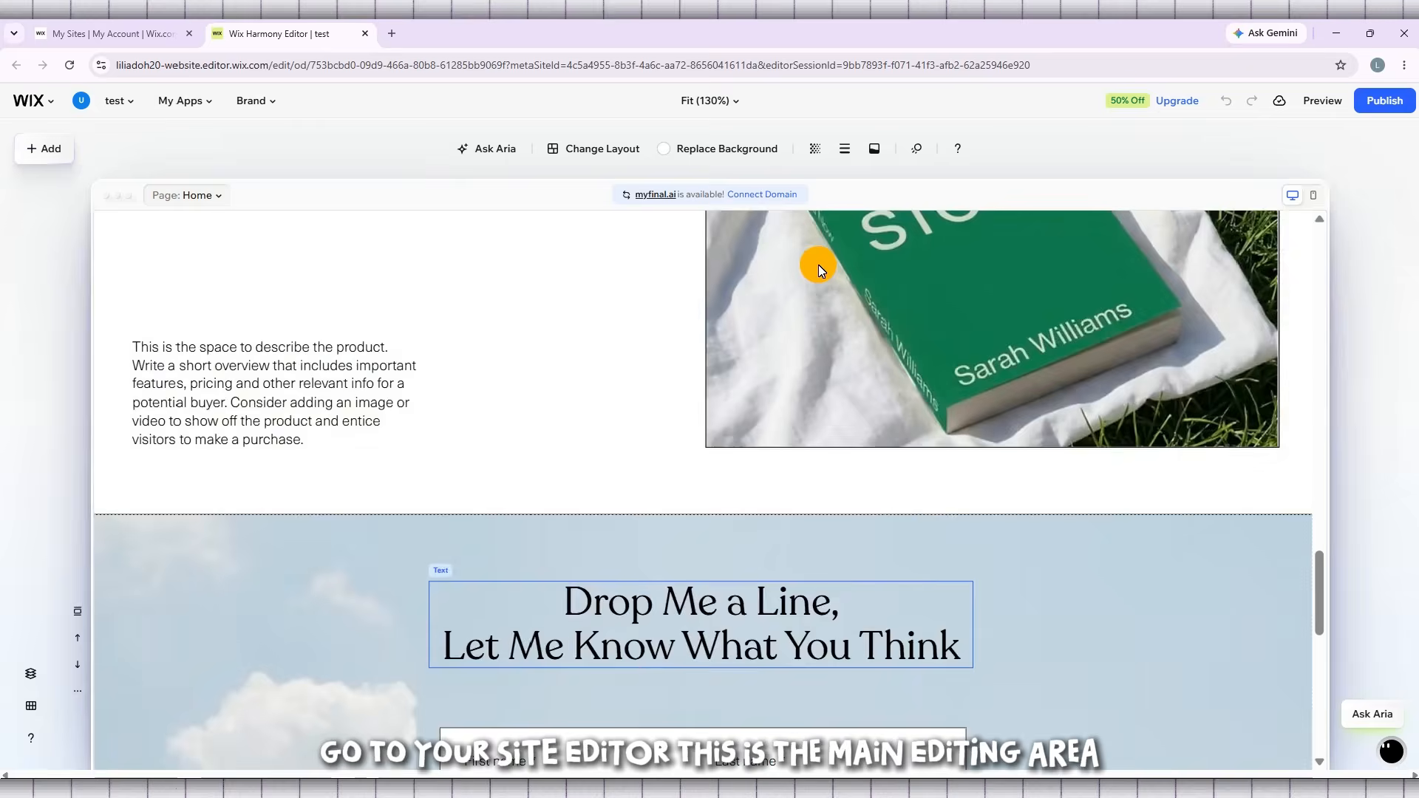
scroll(816, 268, "up", 10)
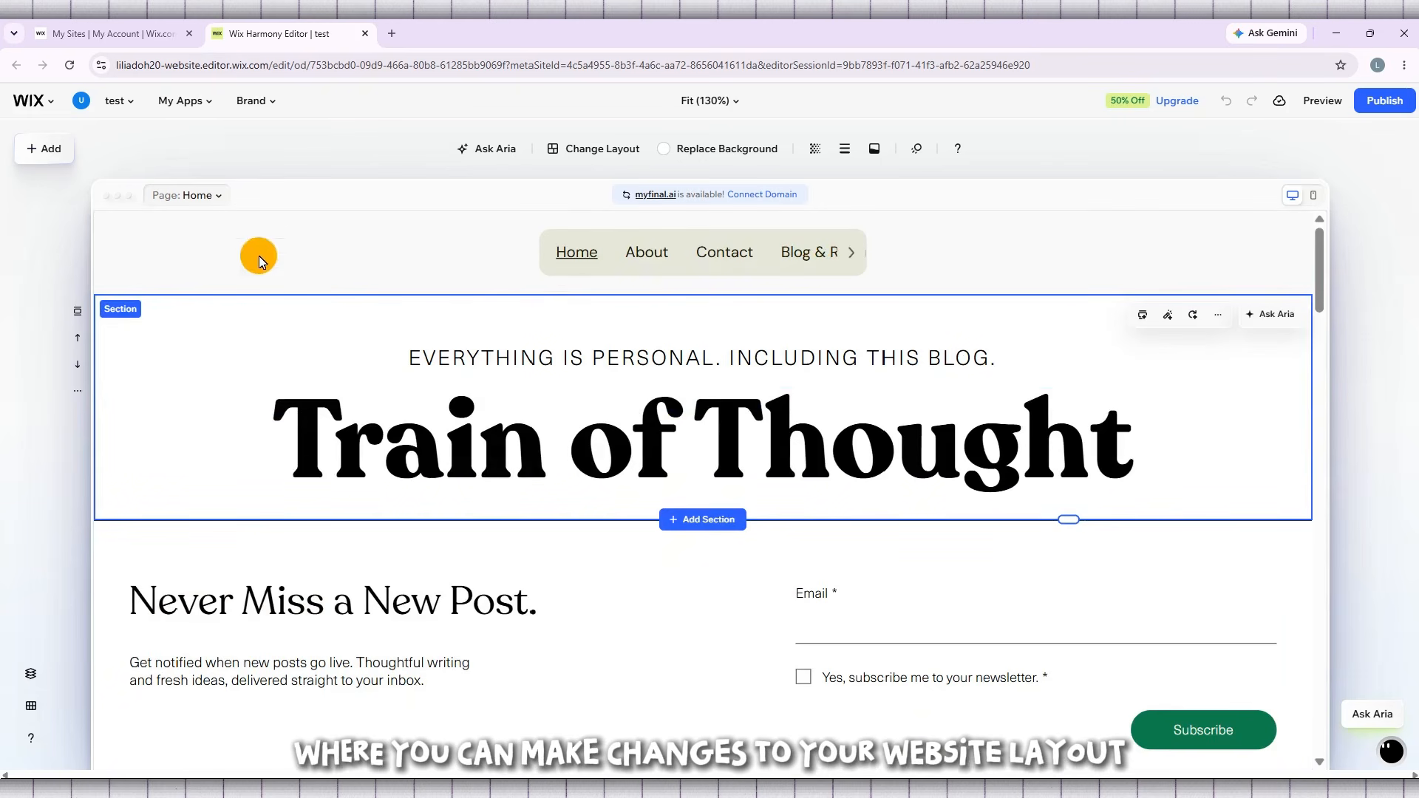
- Start adding a new page and show the page templates of the Blog & Resources category
left_click(343, 142)
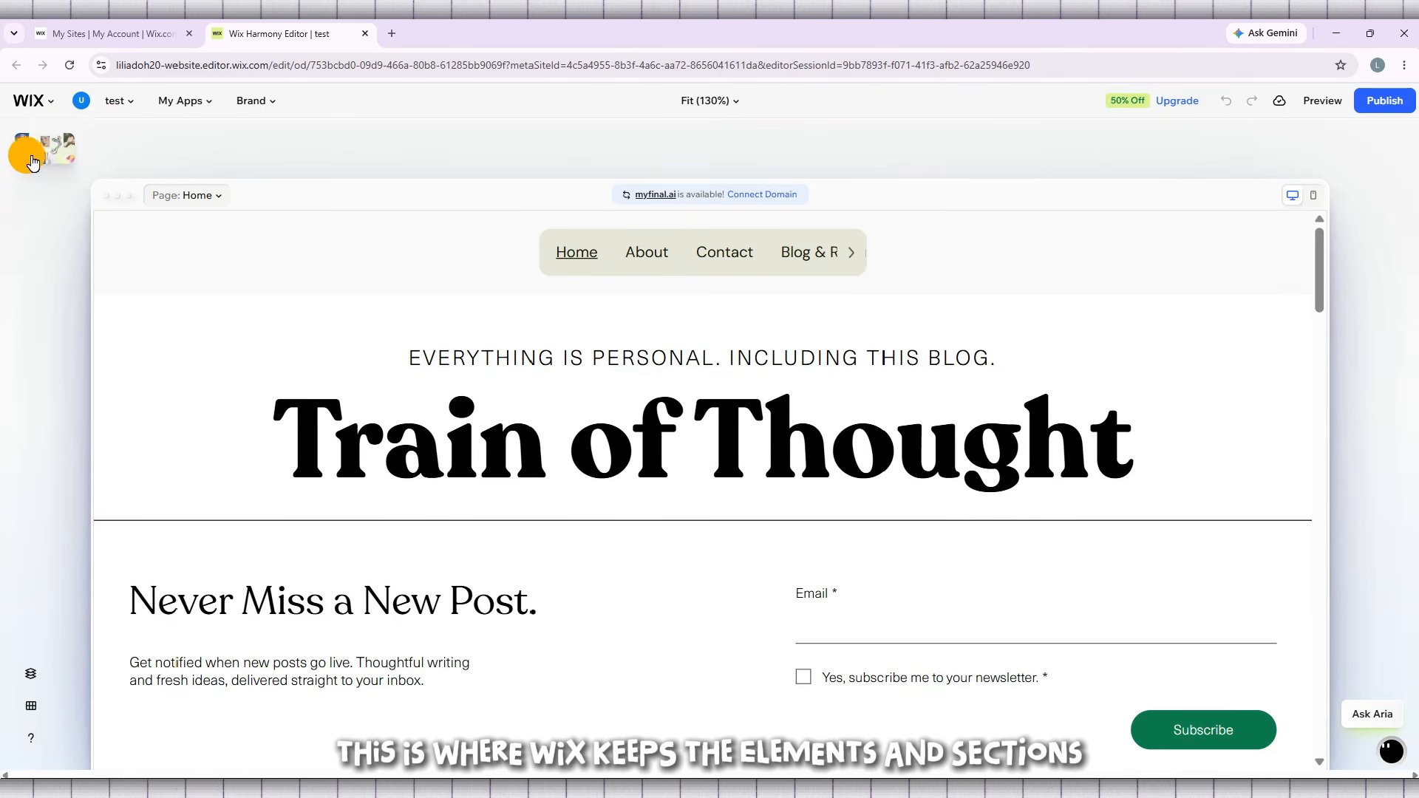
left_click(38, 151)
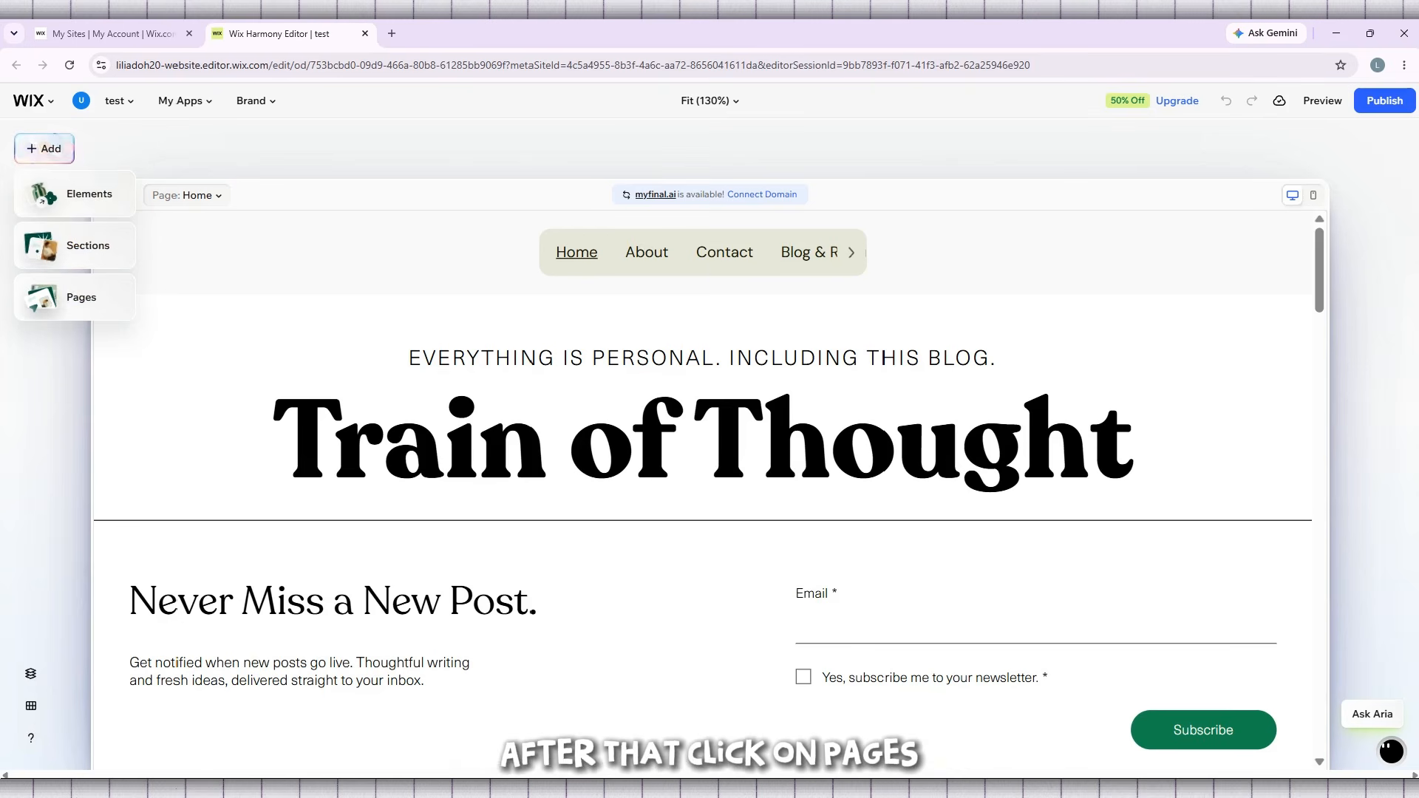
left_click(94, 292)
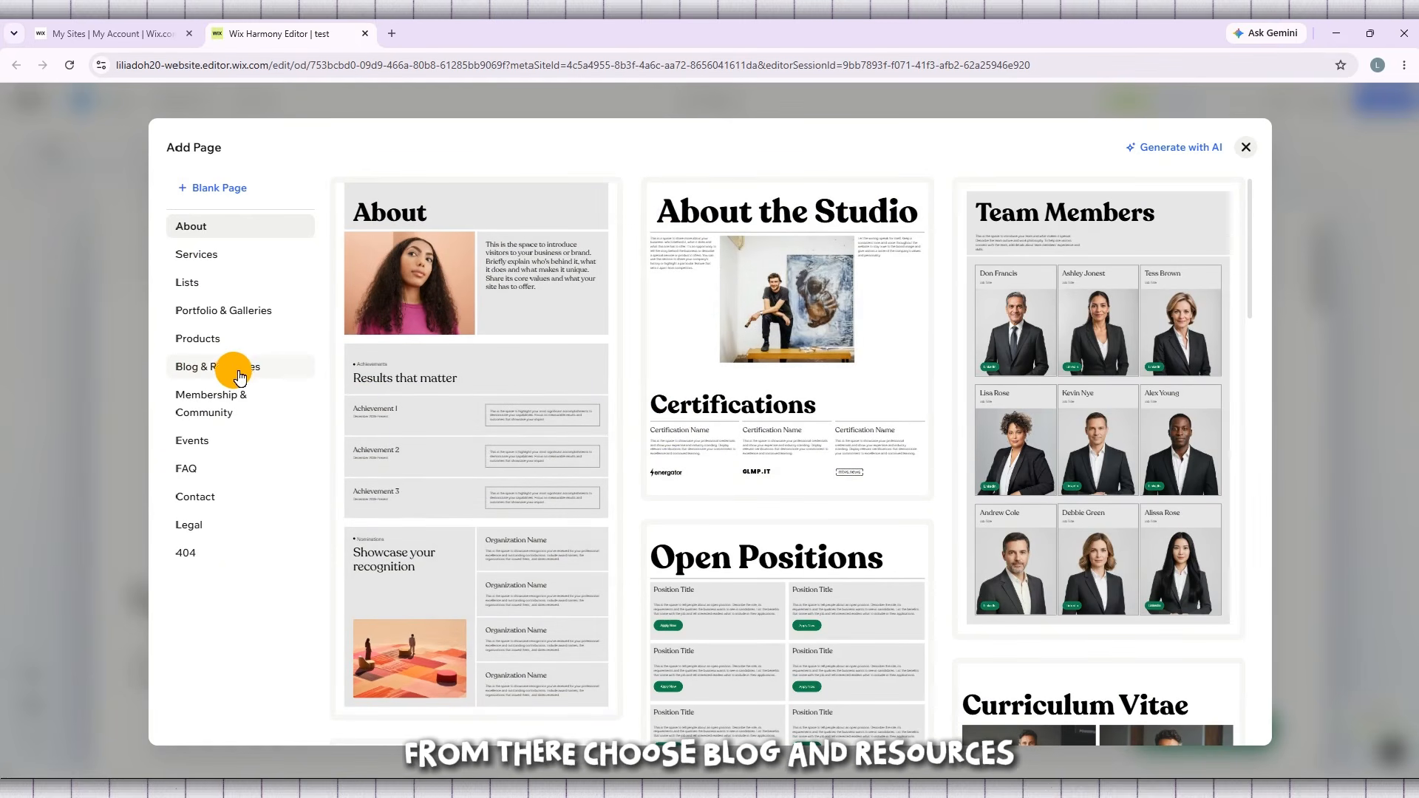
left_click(251, 369)
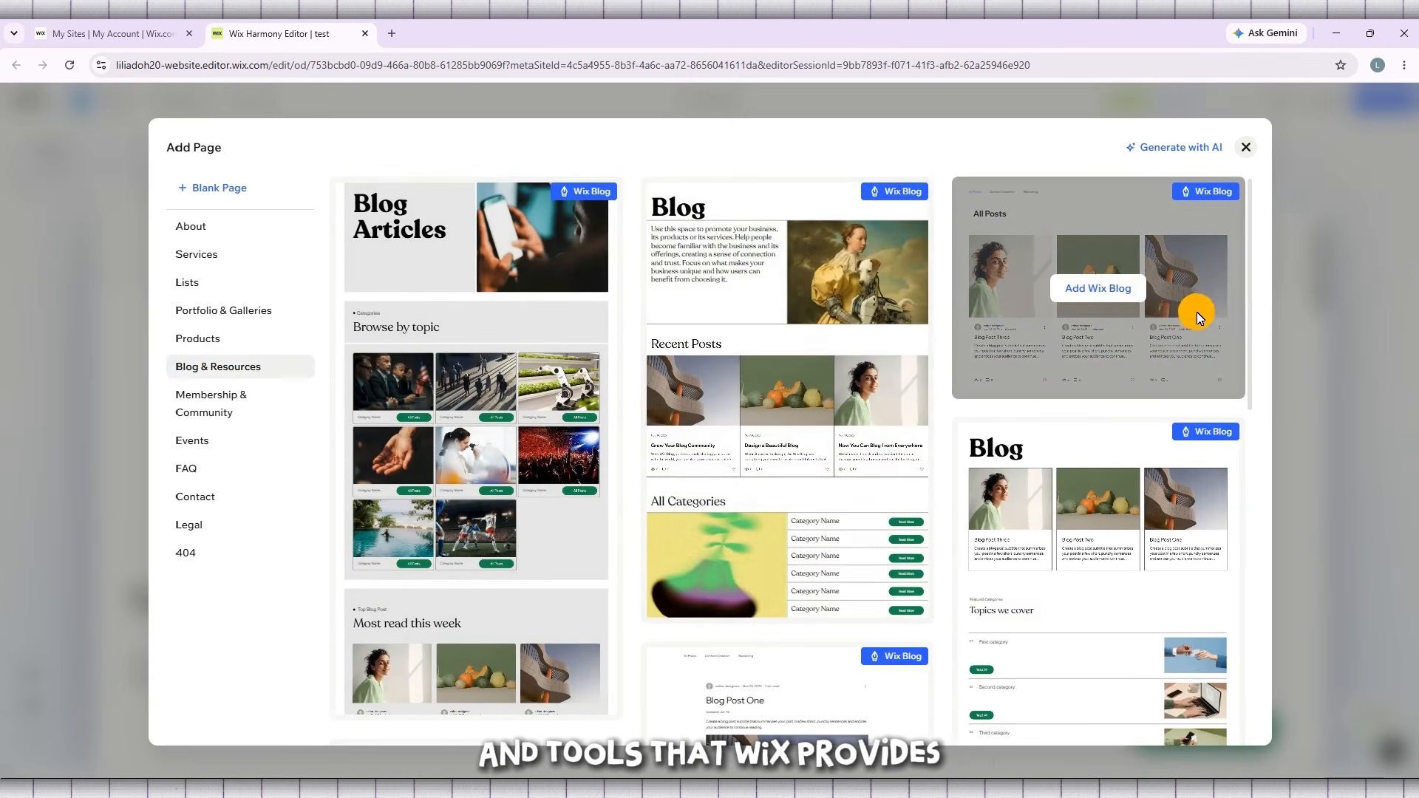
- Compare the blog, resources, newsletter and tutorials page templates offered in the Blog & Resources category
scroll(610, 458, "down", 1)
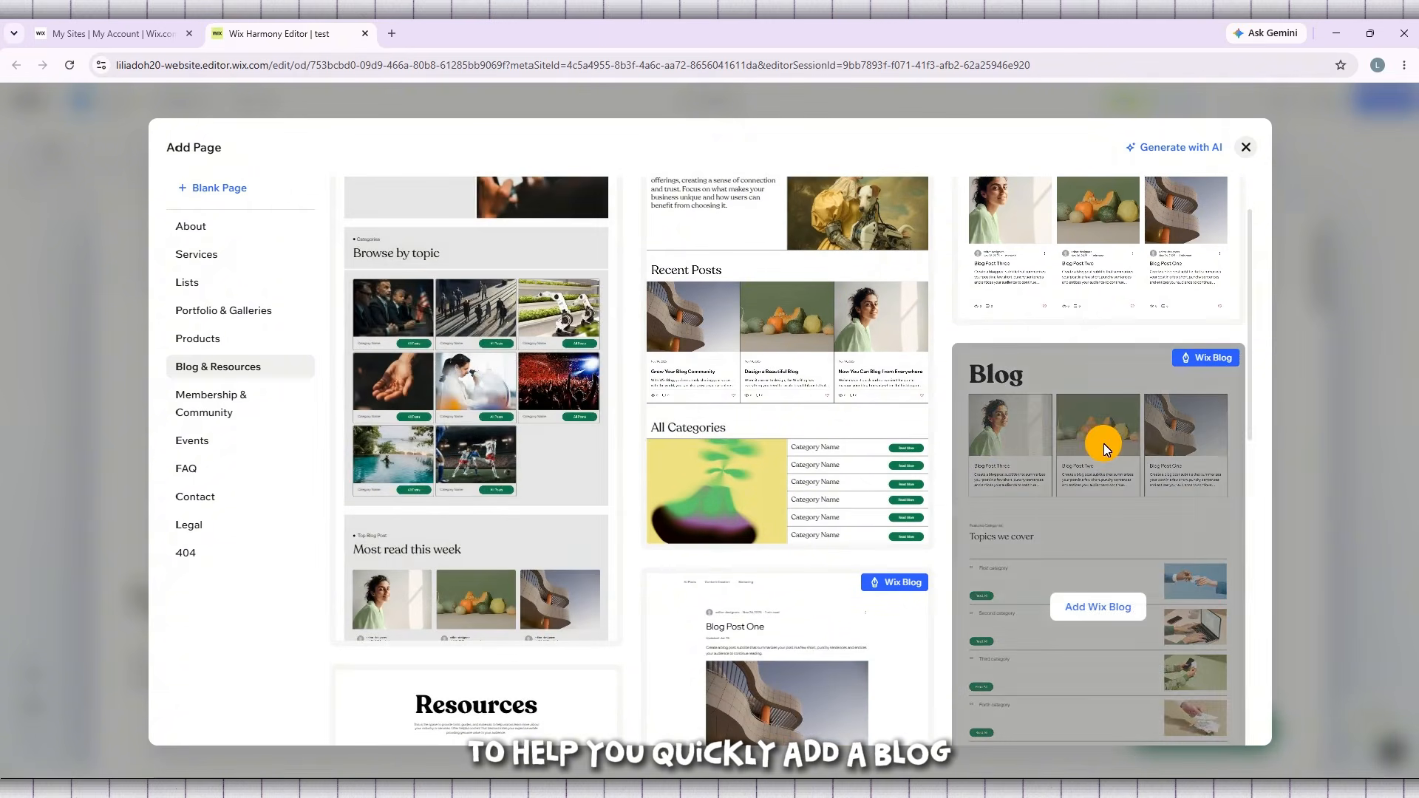
scroll(1181, 444, "up", 1)
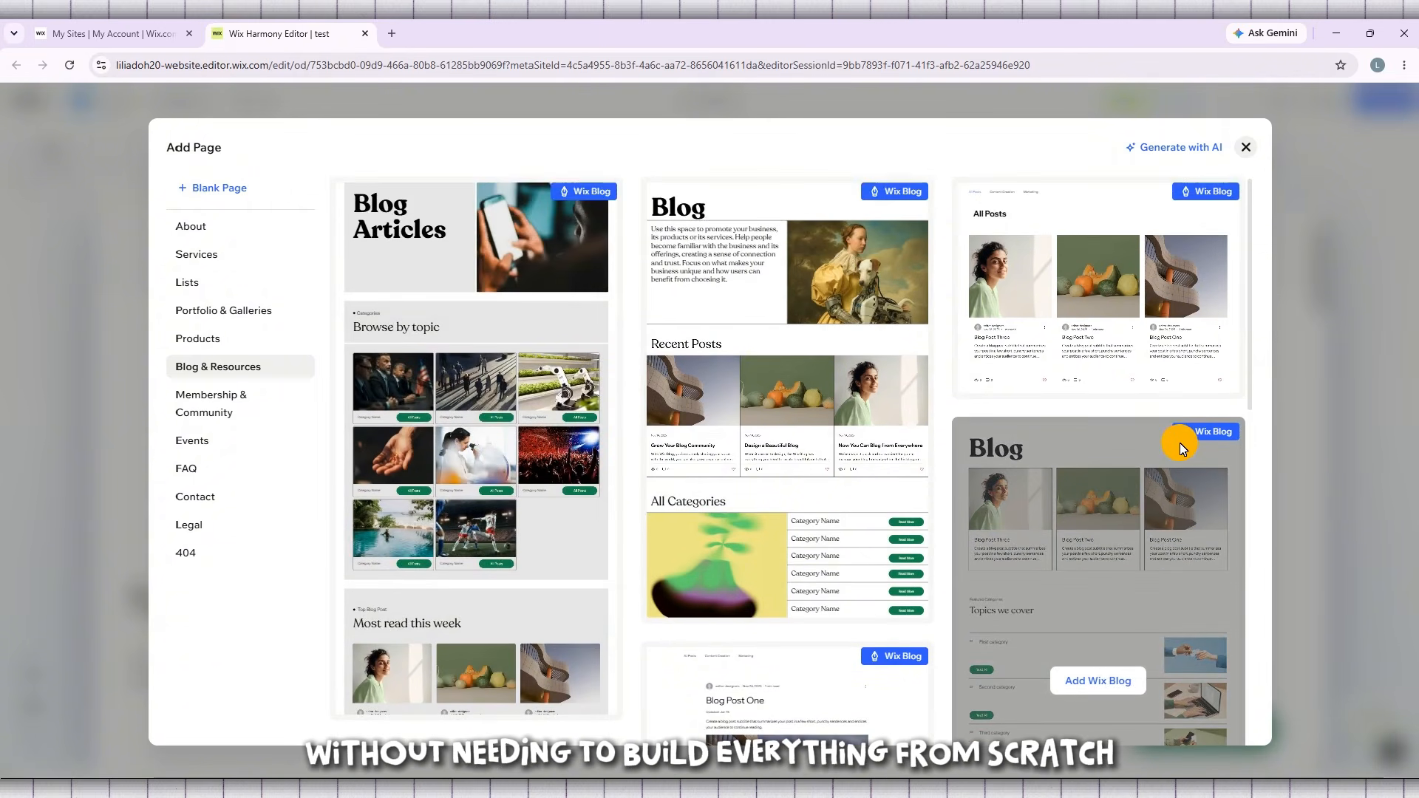
scroll(662, 539, "down", 10)
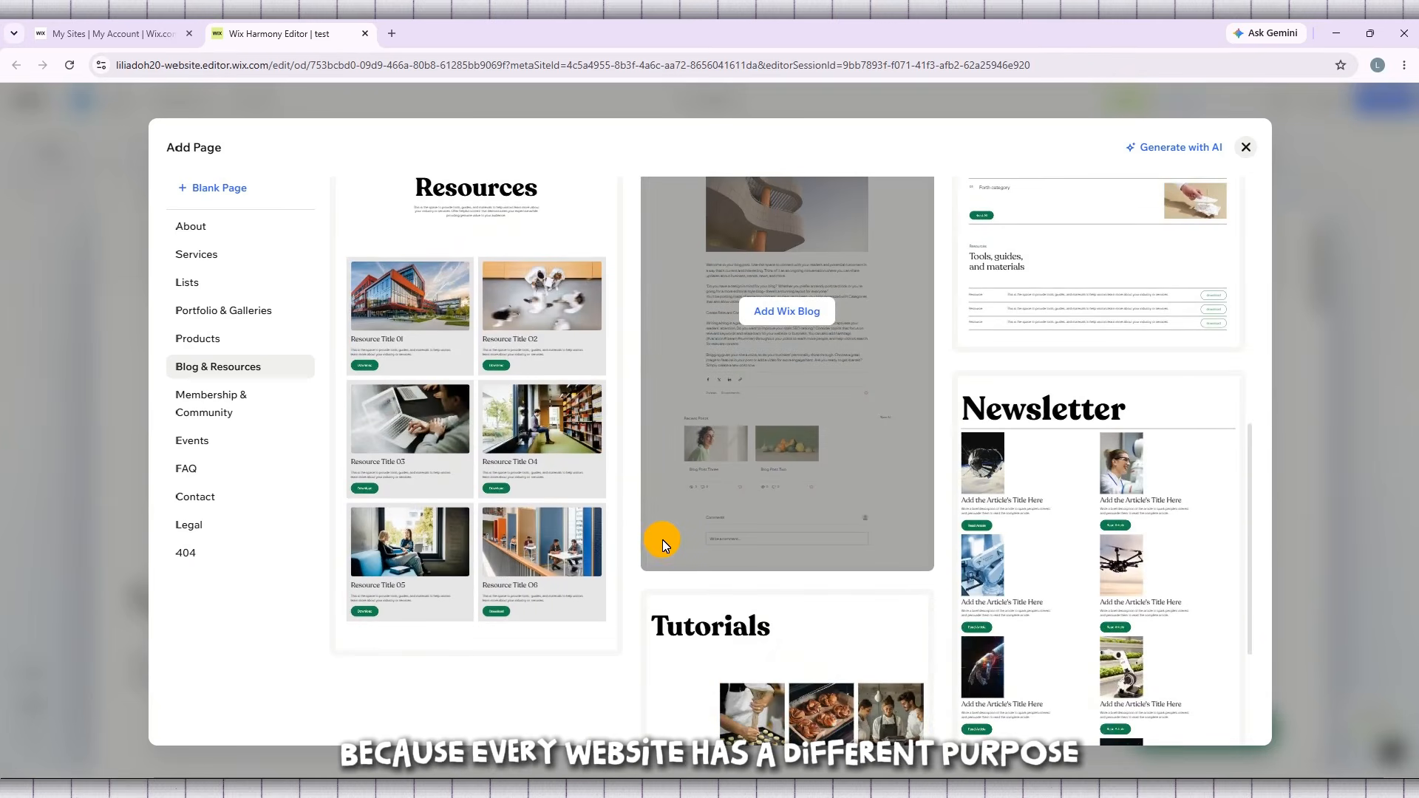
scroll(662, 539, "down", 3)
scroll(835, 533, "up", 5)
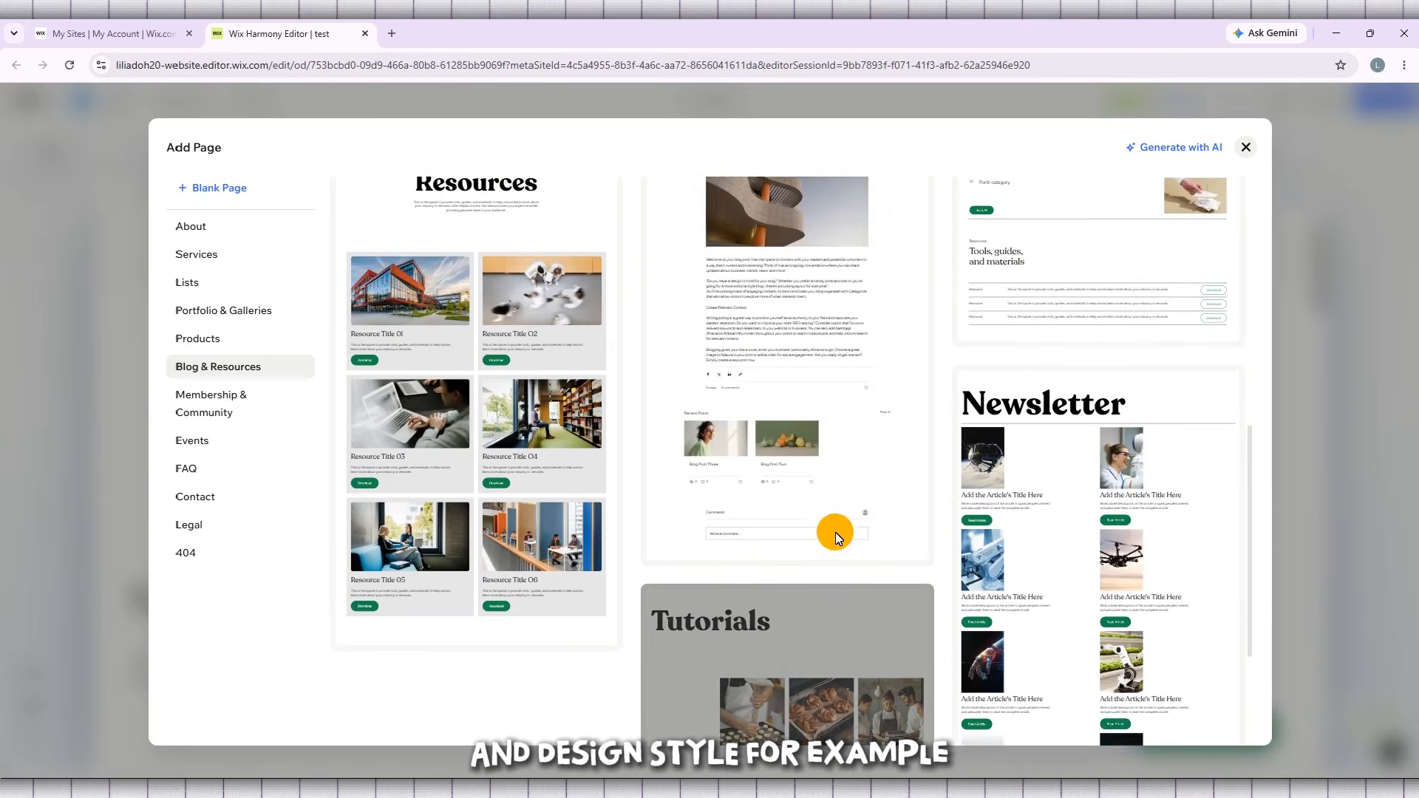
scroll(835, 531, "up", 6)
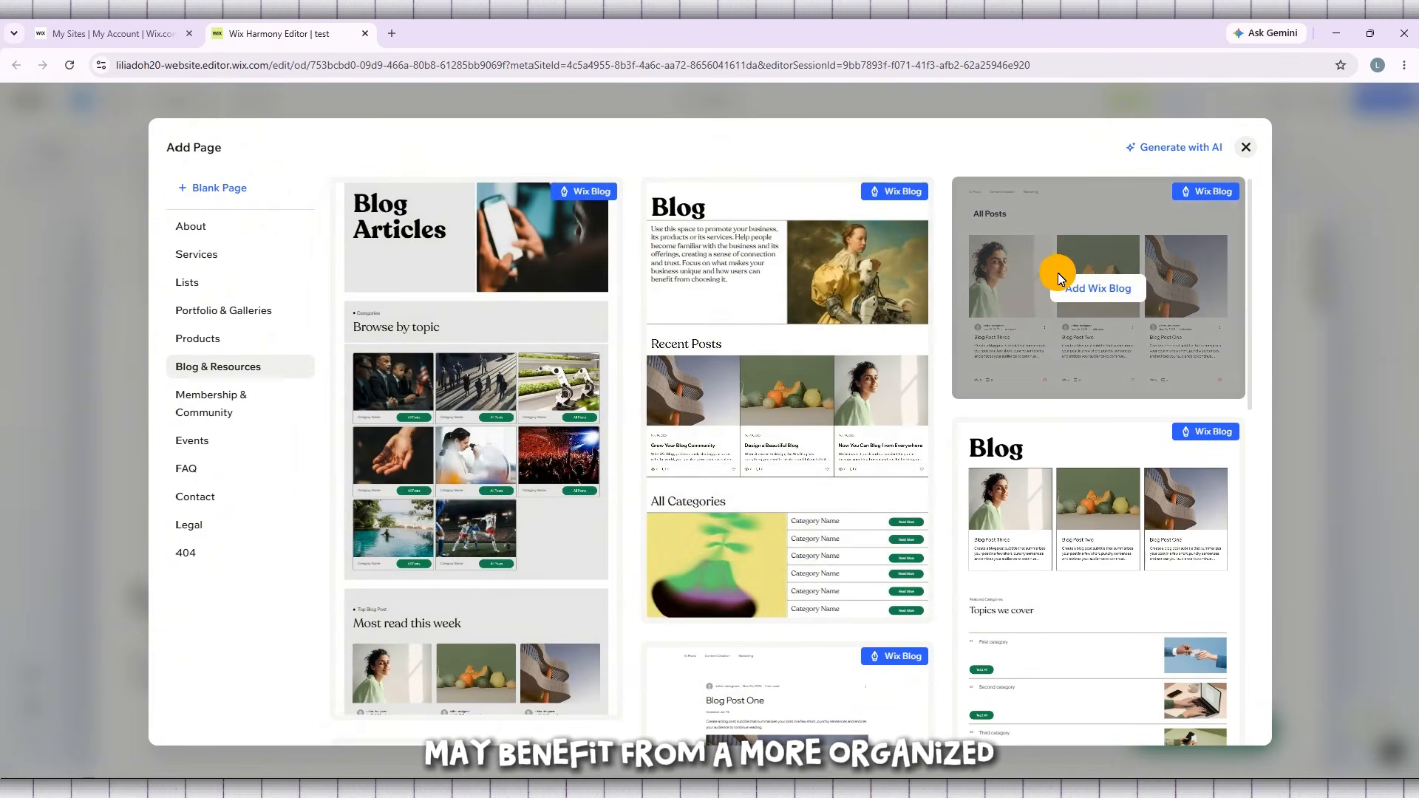
scroll(1113, 516, "down", 3)
scroll(1113, 516, "down", 6)
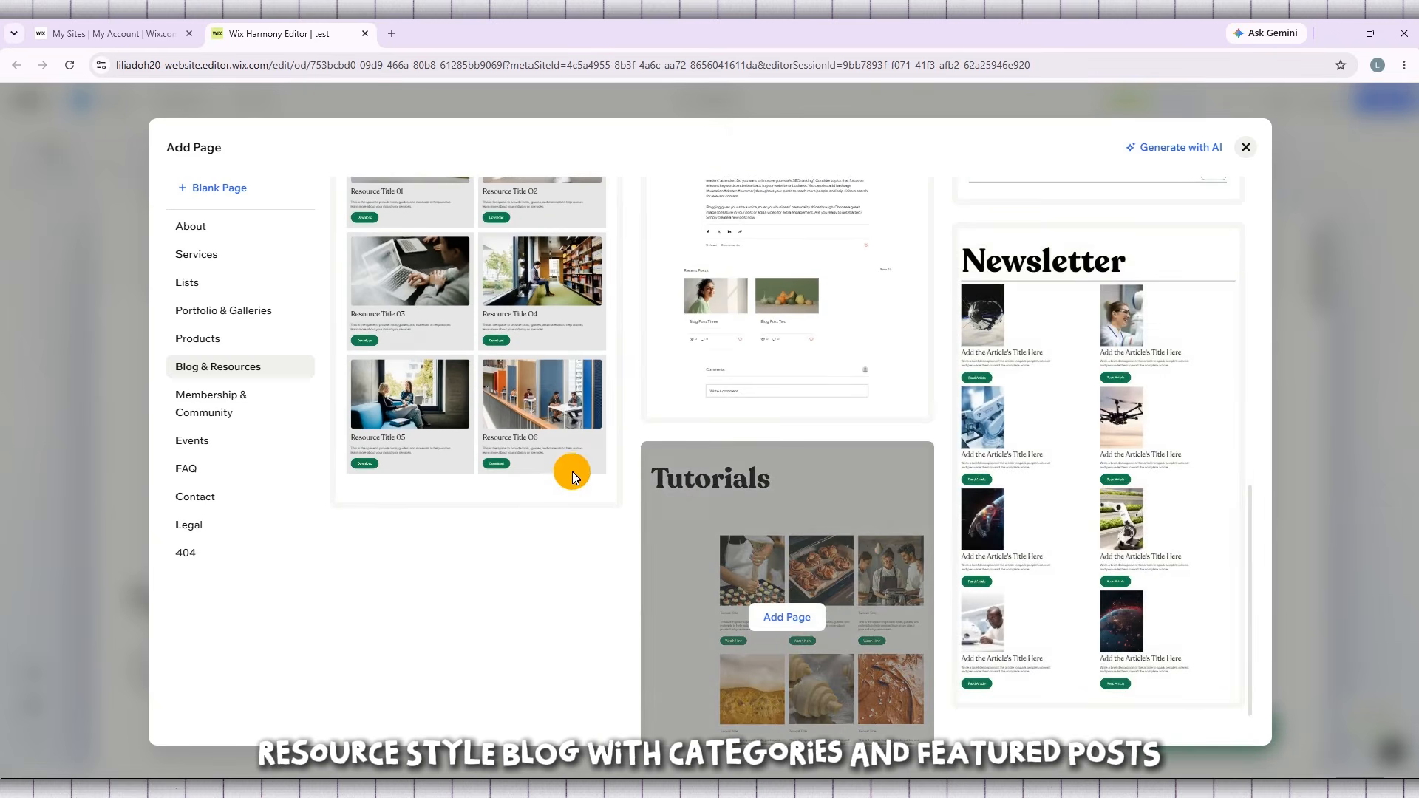
scroll(573, 470, "up", 5)
scroll(765, 469, "up", 4)
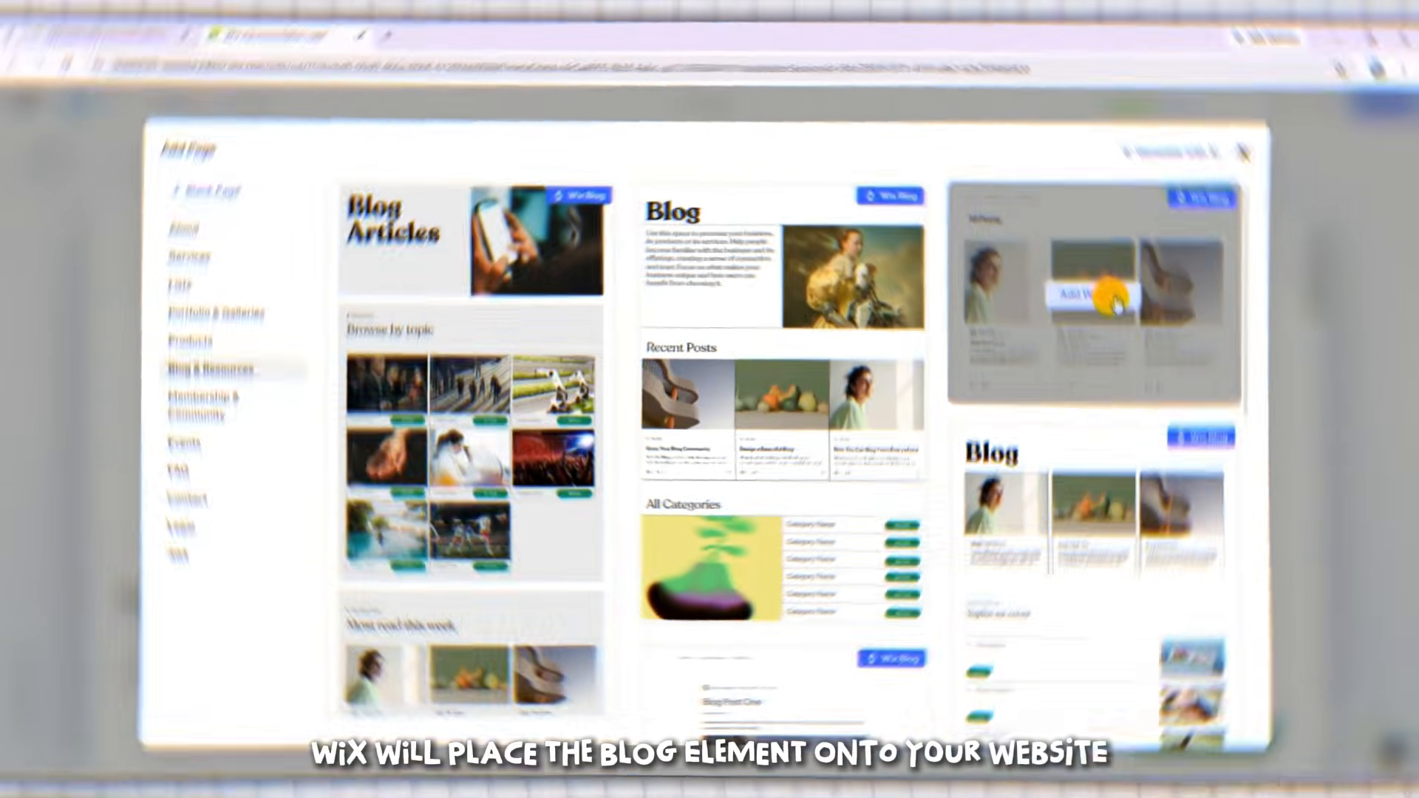
- Add Wix Blog to the site with the "All Posts" page template and review the My Blog options
left_click(1123, 296)
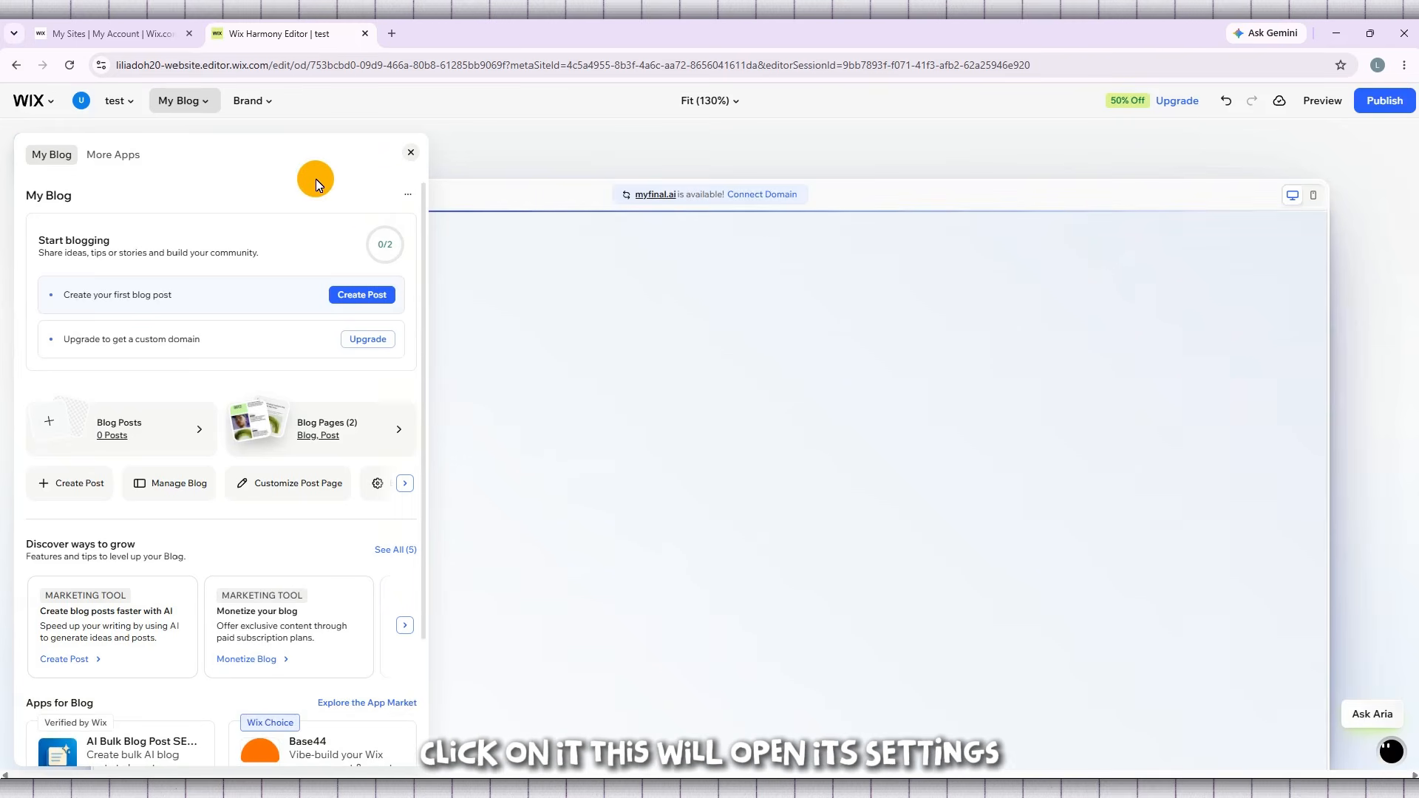
scroll(335, 382, "down", 2)
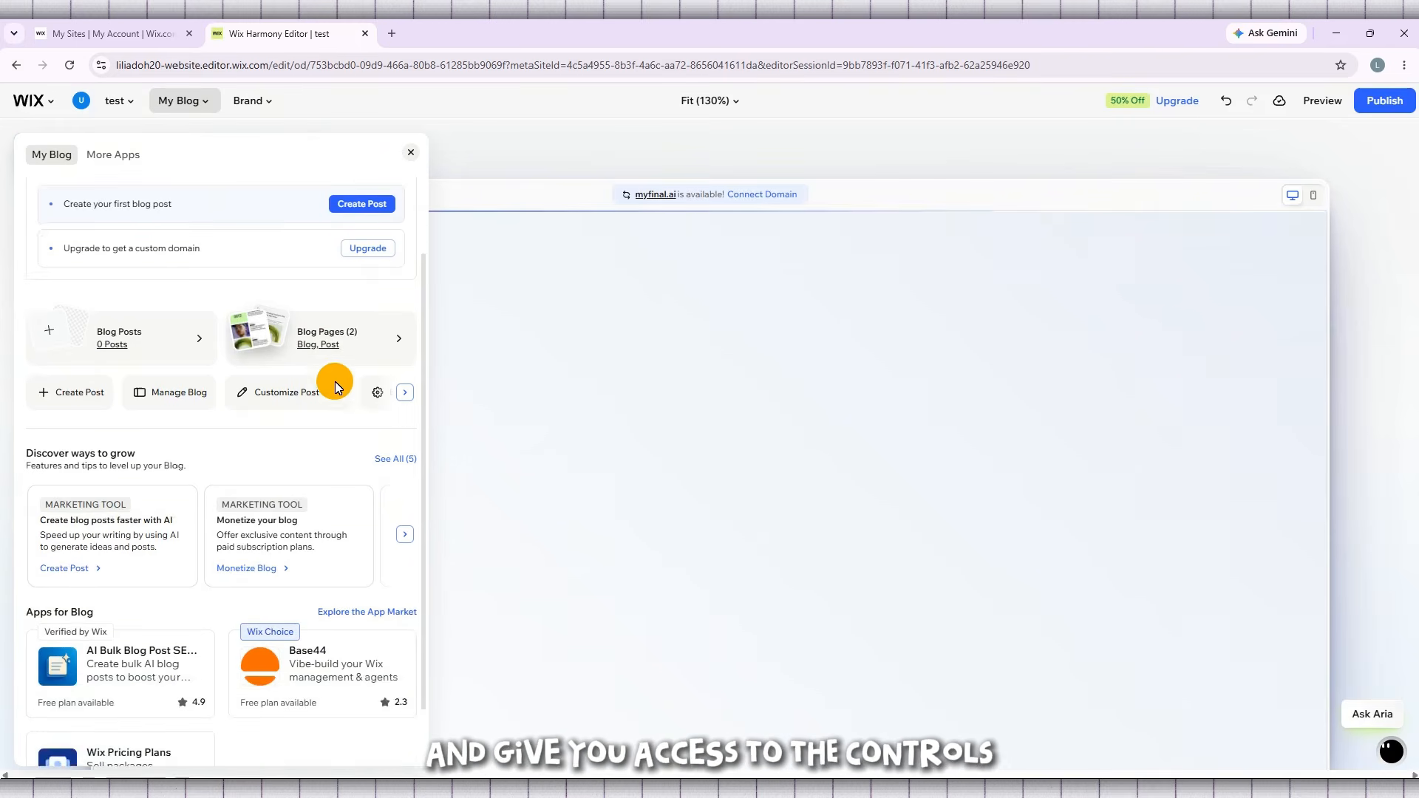
scroll(335, 378, "down", 1)
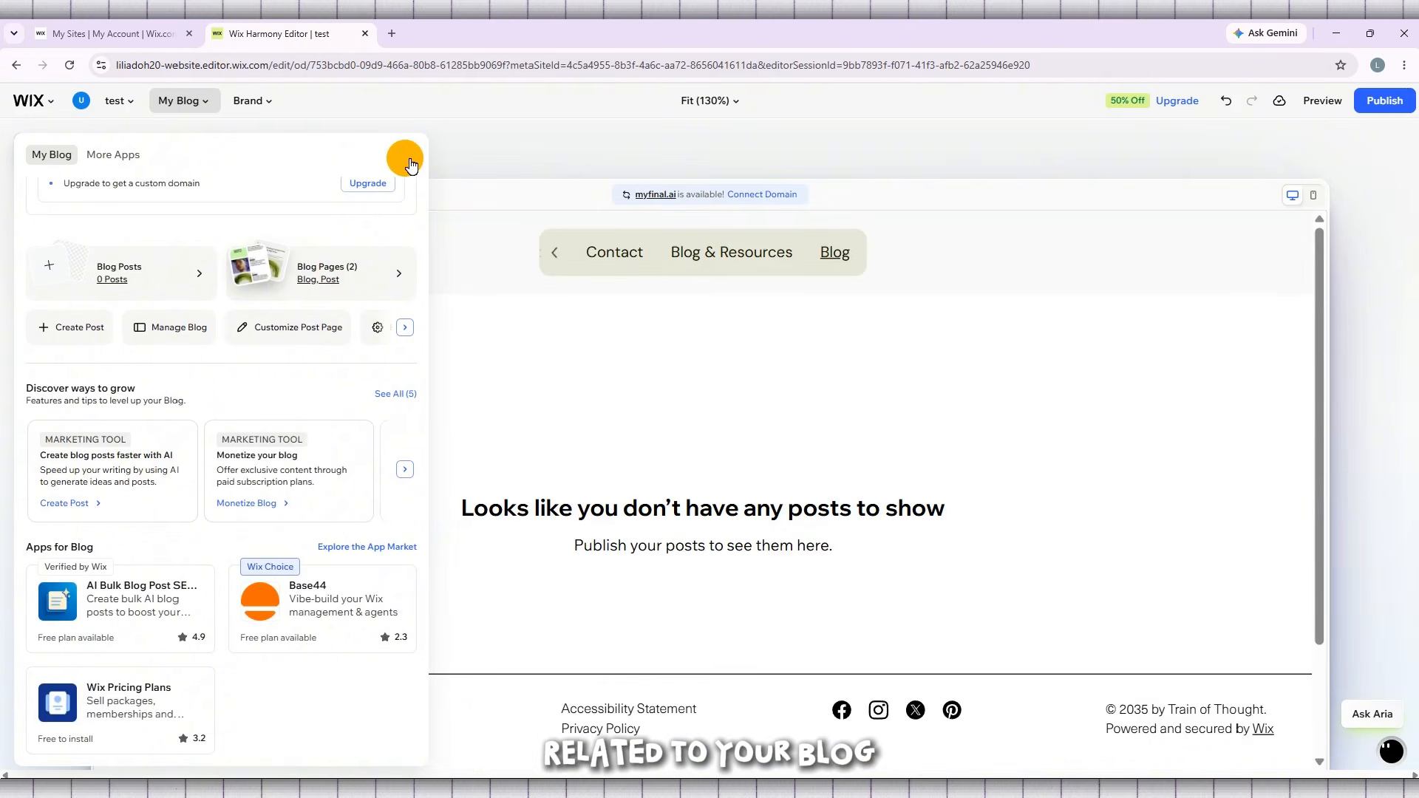
- Select the blog feed in the Blog page's section and open its Manage Posts view
left_click(729, 379)
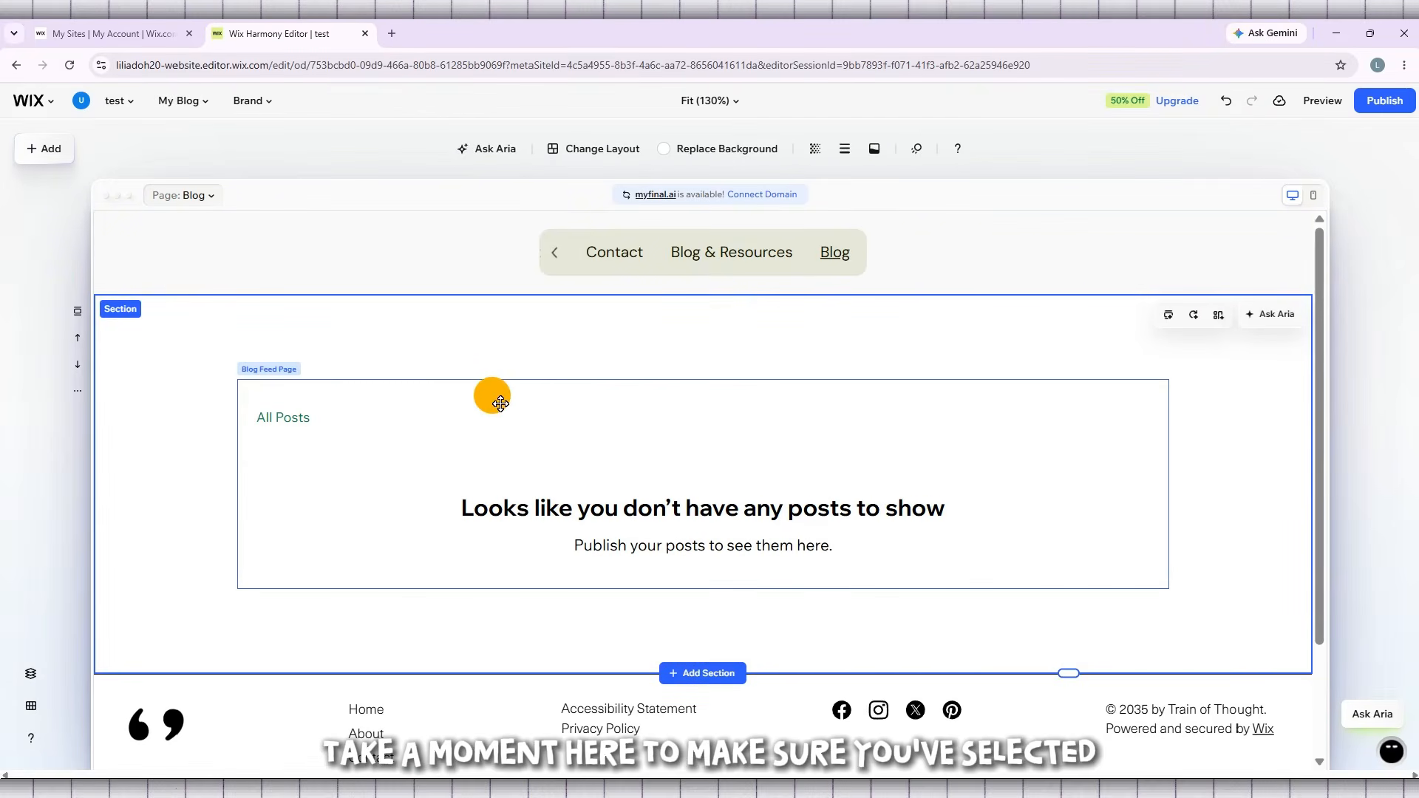
left_click(498, 425)
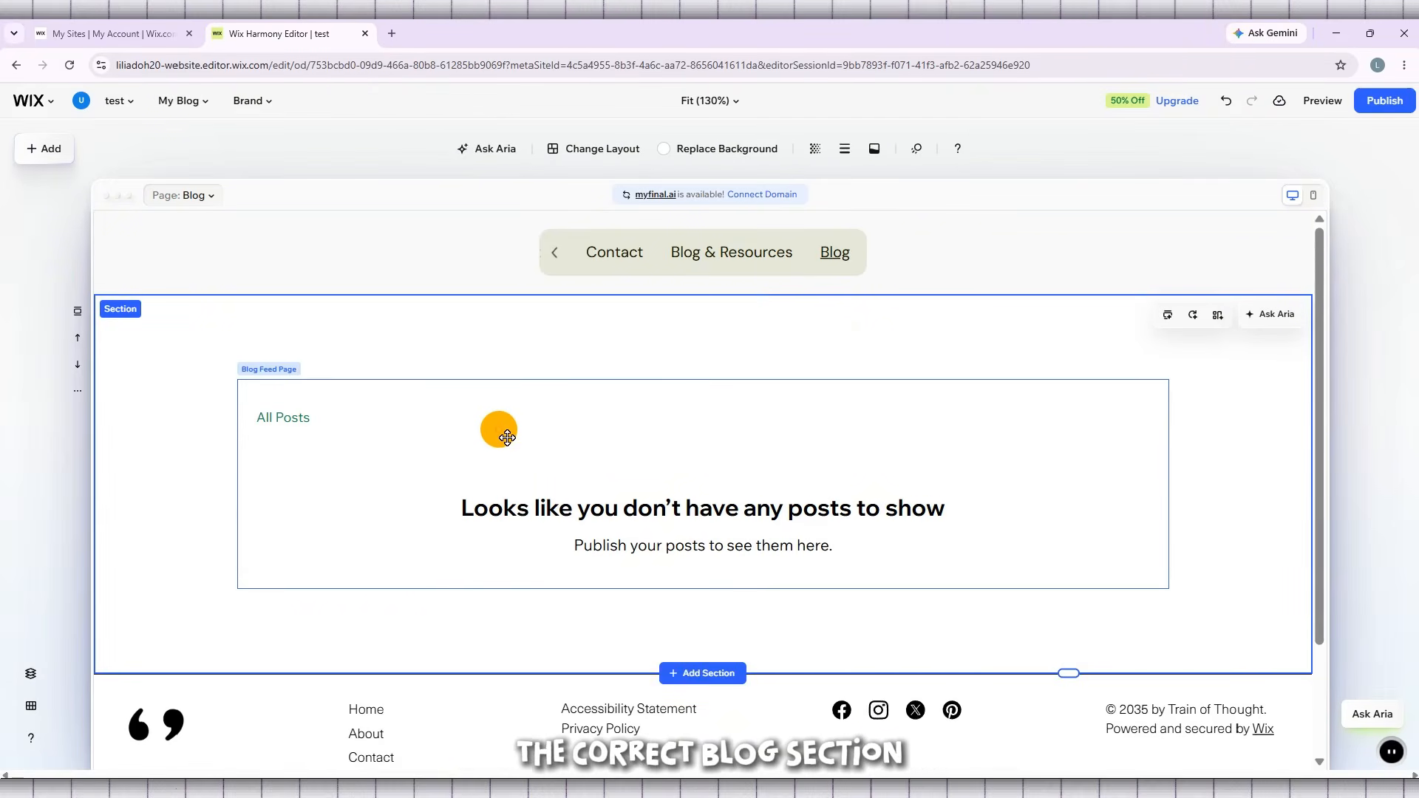
left_click(499, 428)
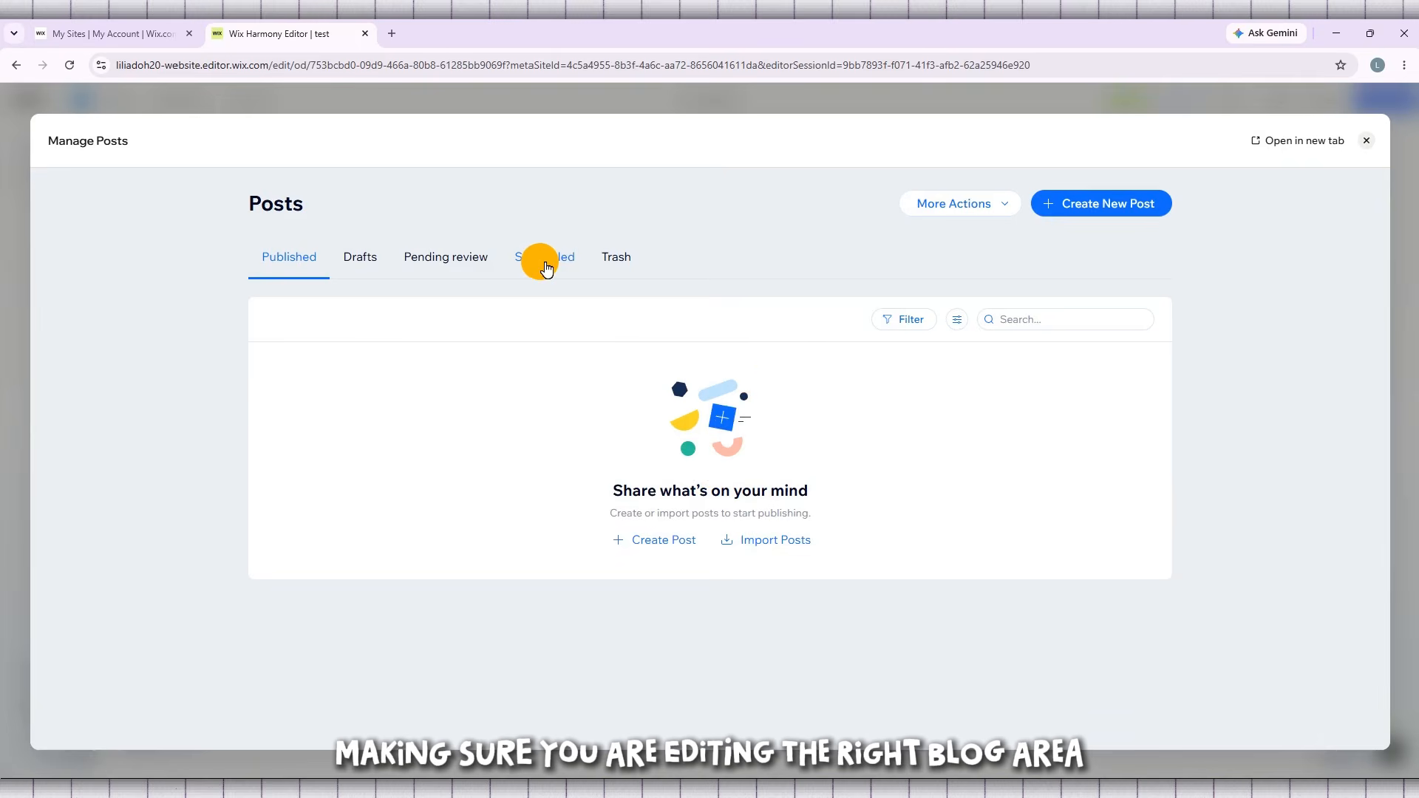
- Check the Drafts, Pending review, Scheduled and Trash post lists, and return to the Published list
left_click(373, 263)
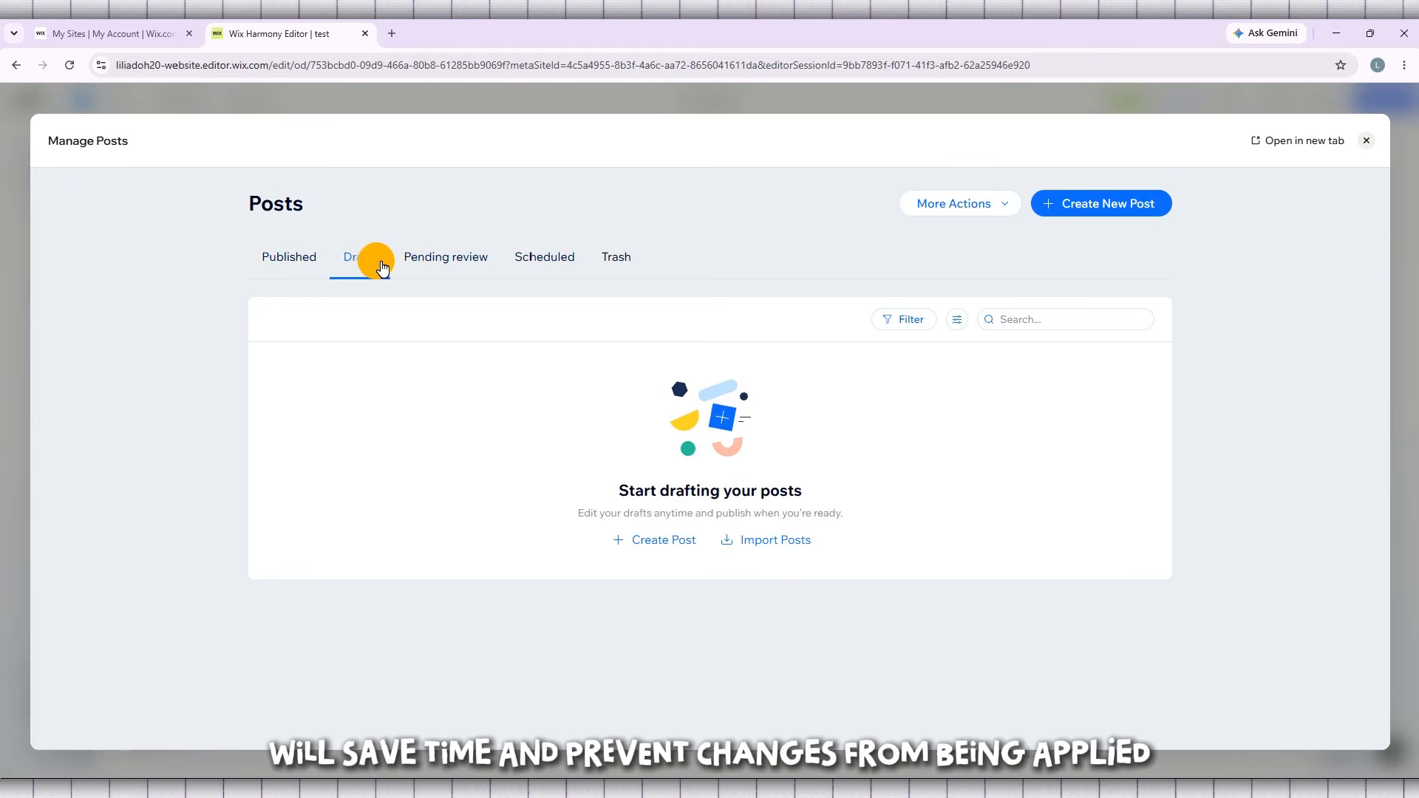
left_click(427, 264)
left_click(536, 259)
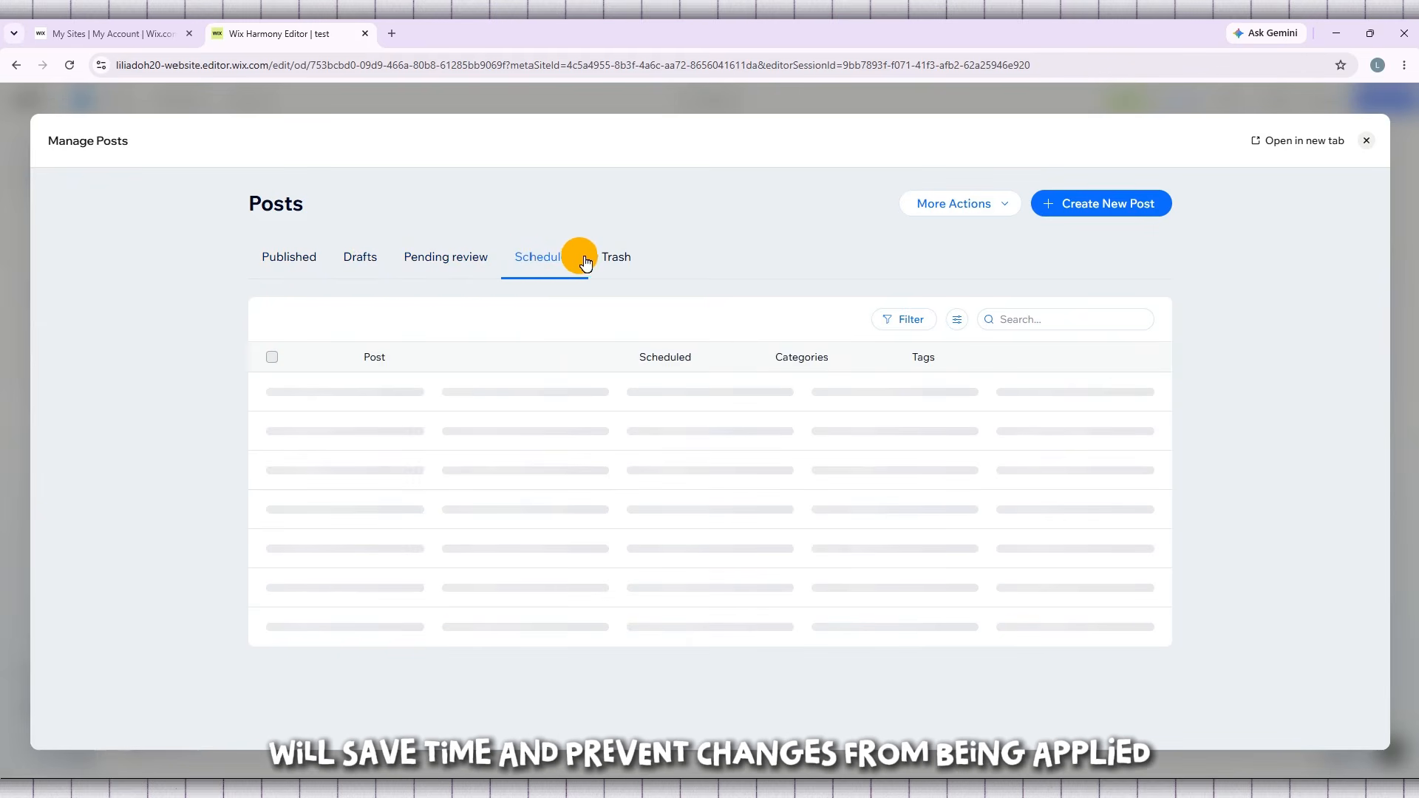
left_click(613, 260)
left_click(309, 264)
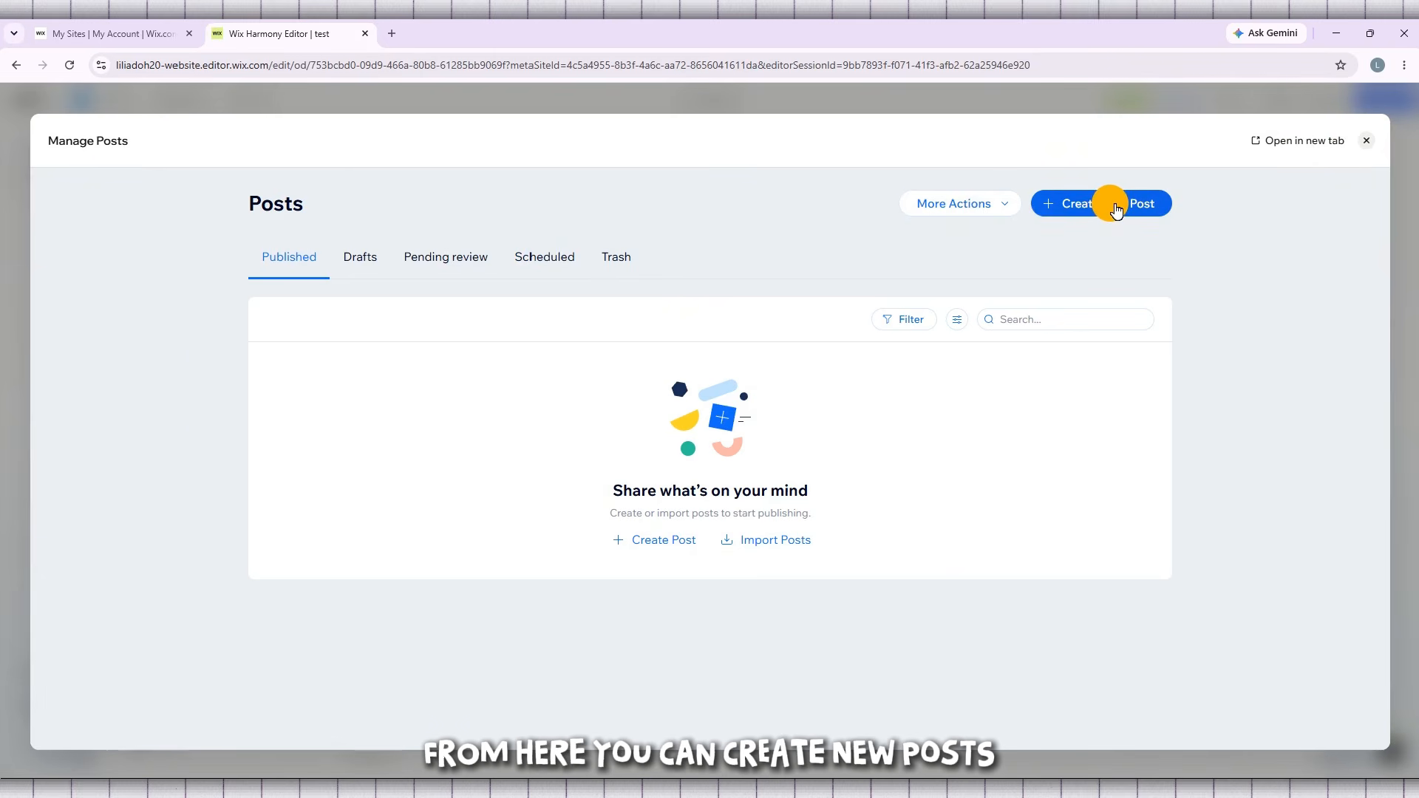
- Create a new blog post and enter "Hi Welcome To TUTORLY" as its title
left_click(1114, 207)
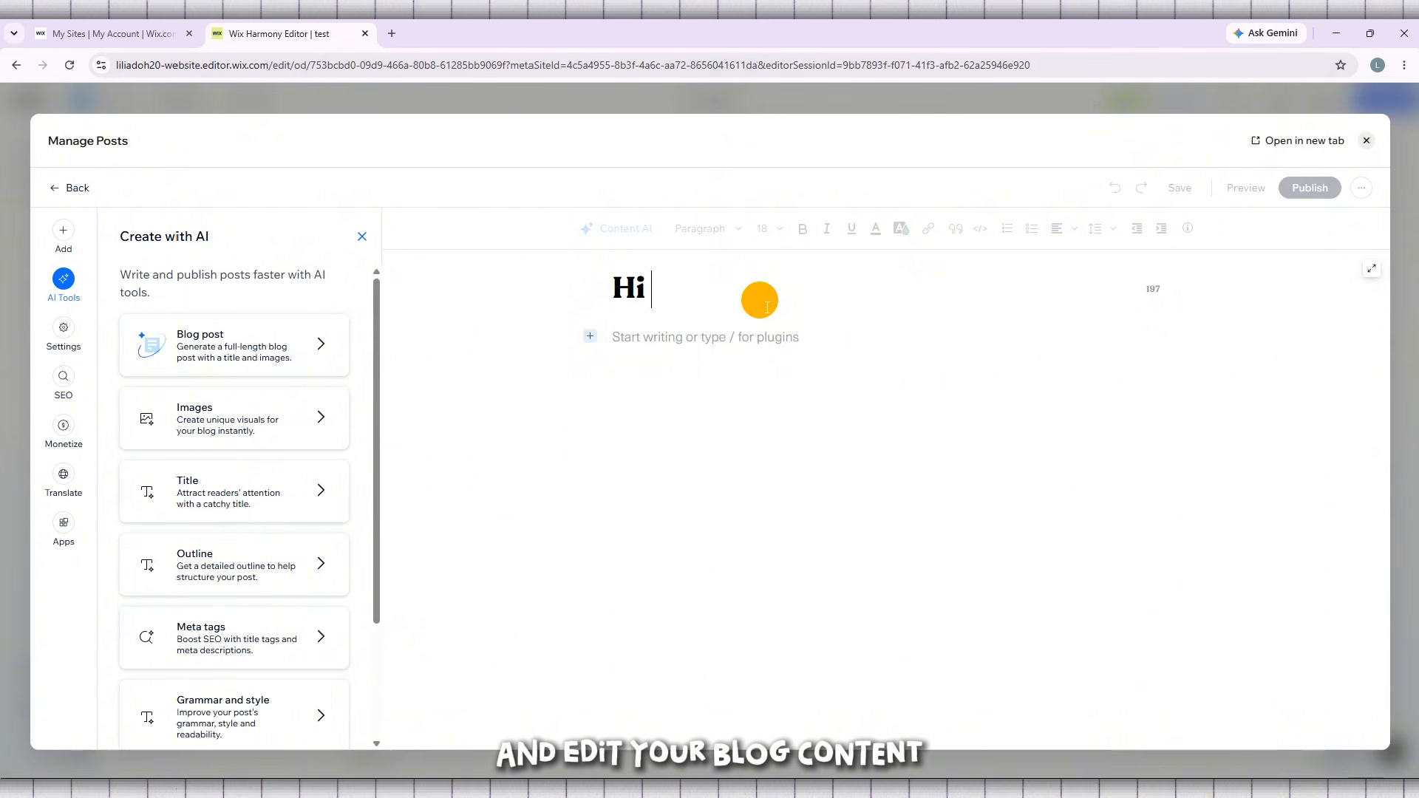
type("Welcom")
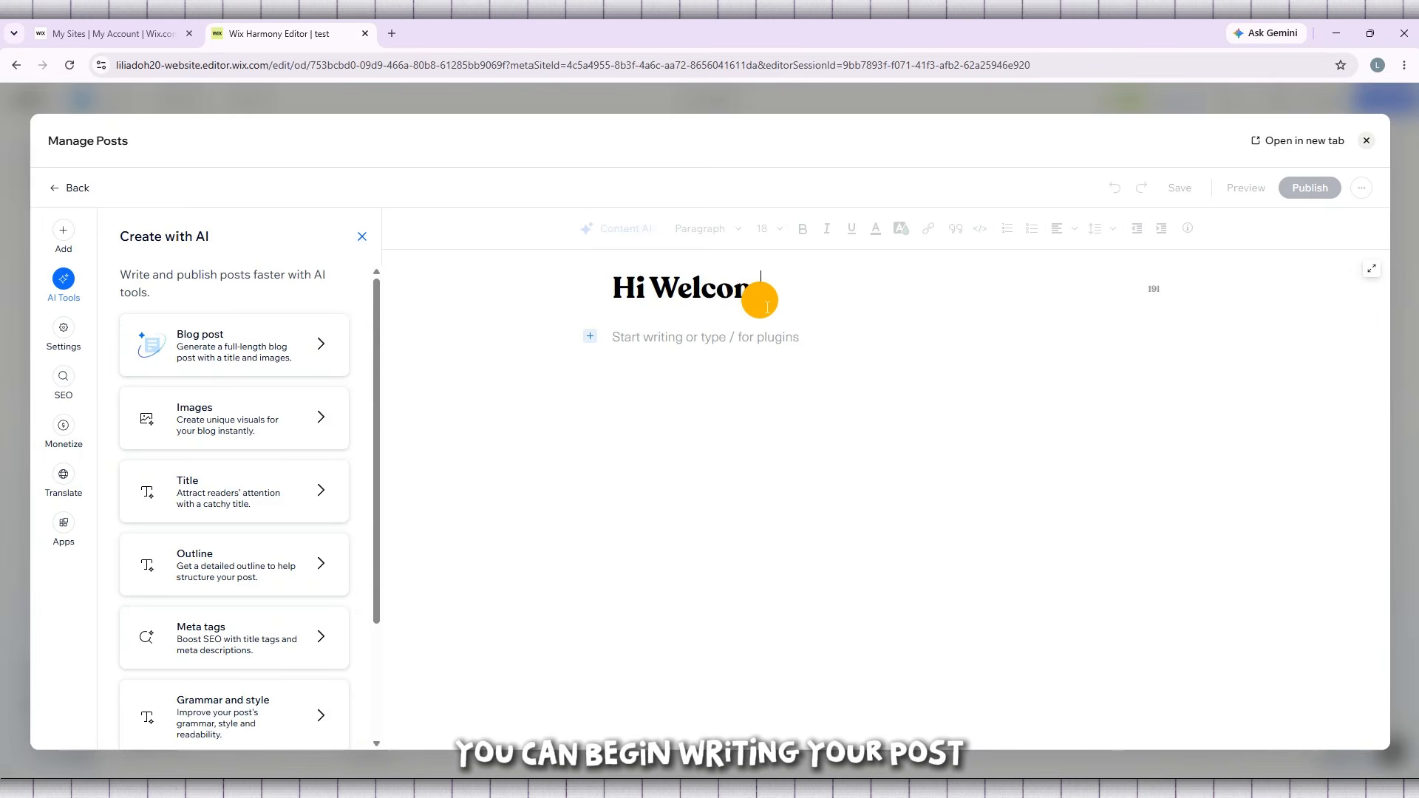
type("e ")
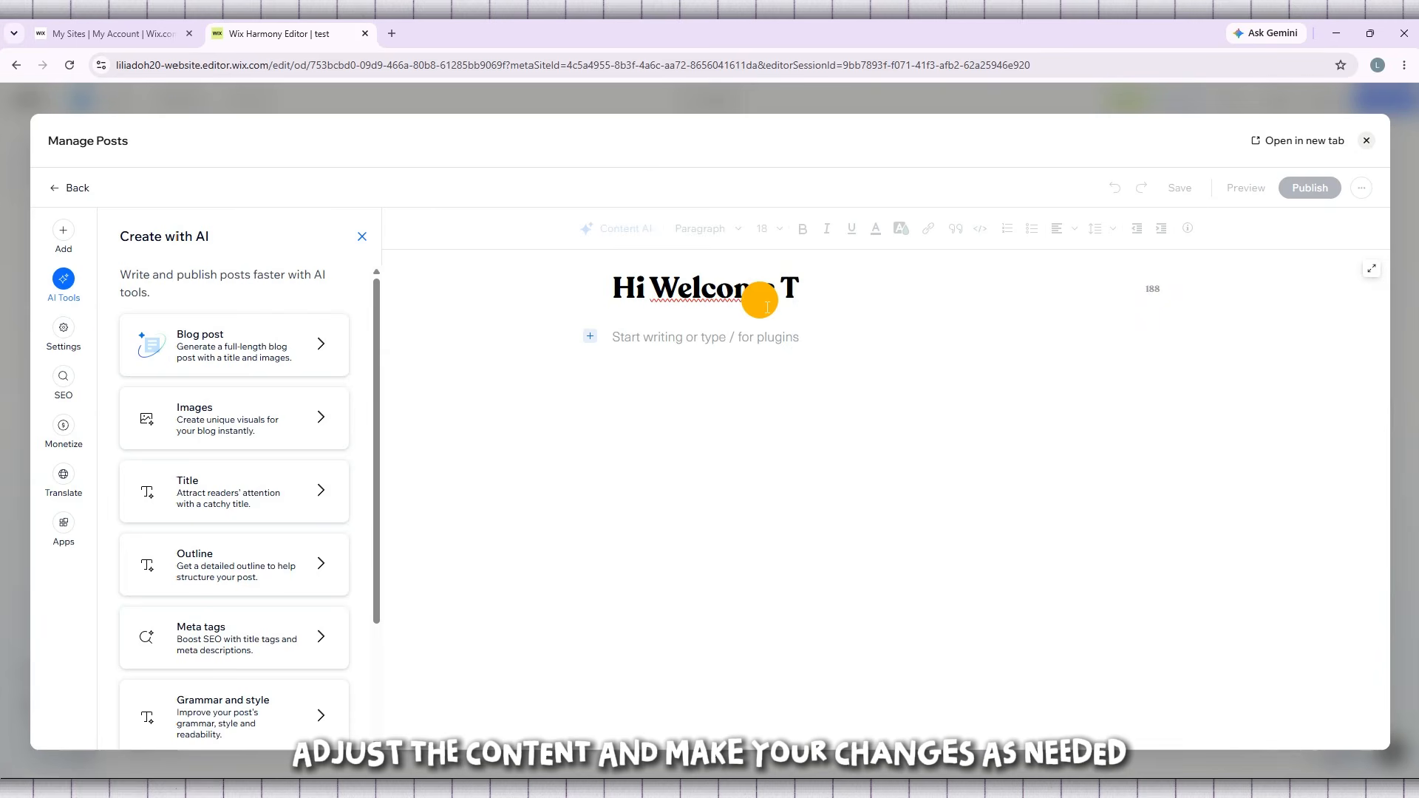
type("To tUTORLY")
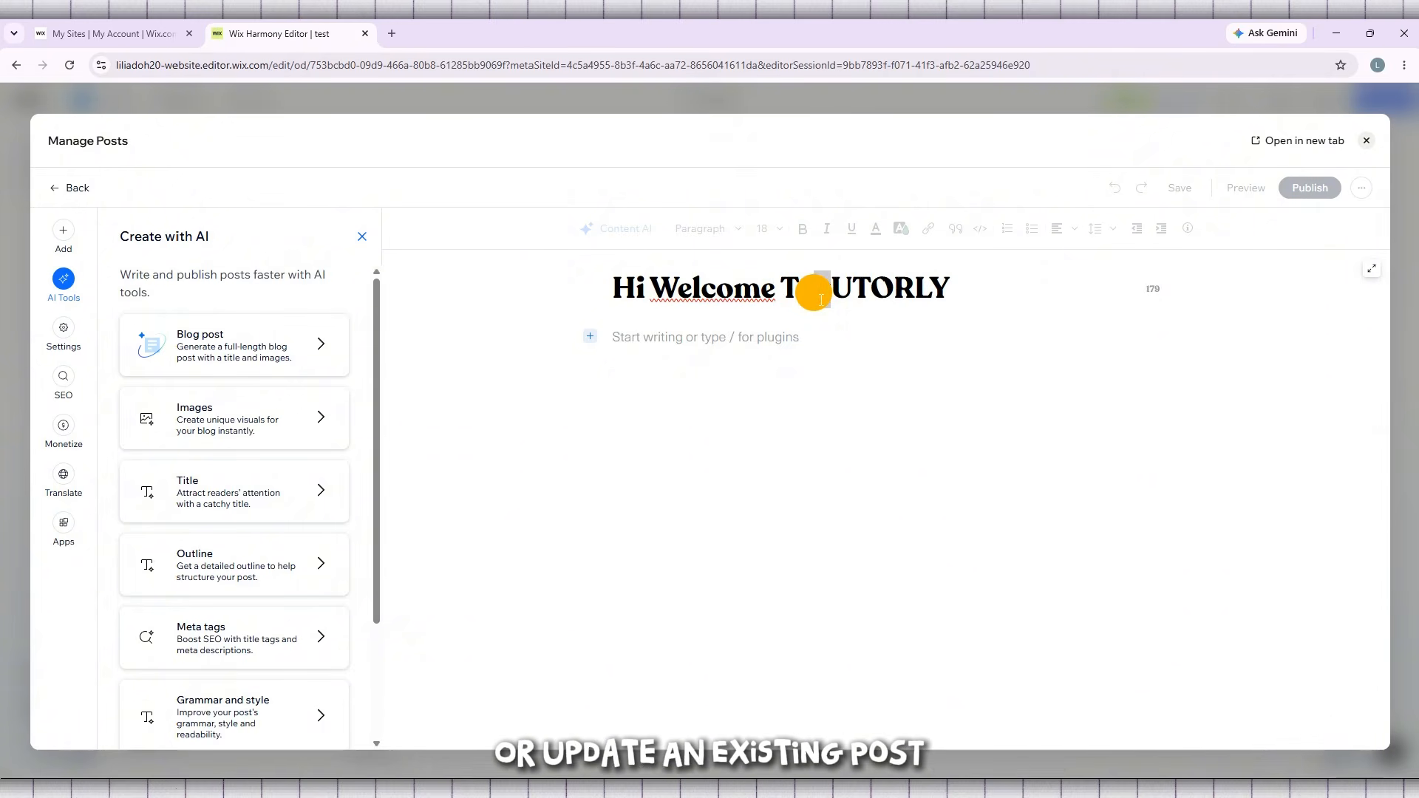
type("o")
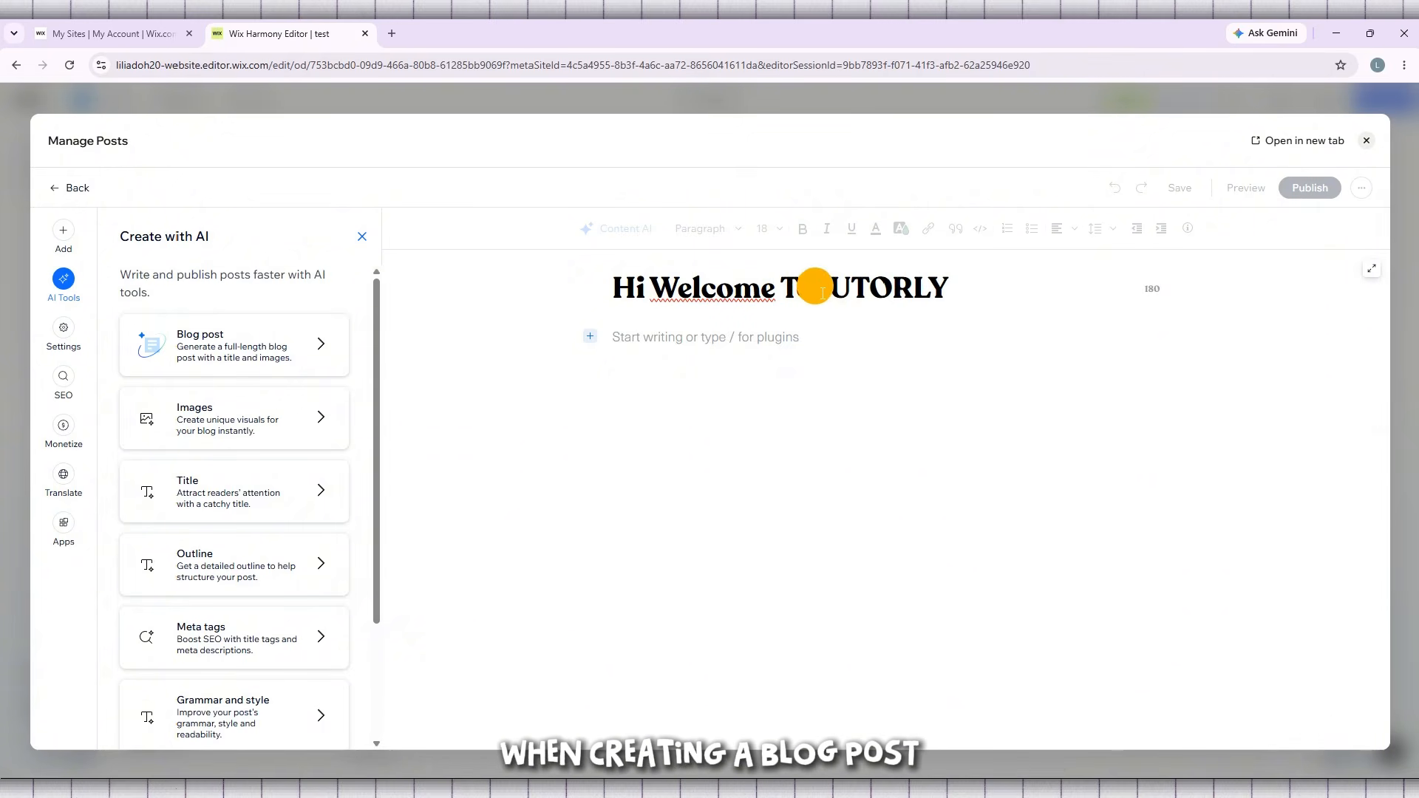
left_click(1309, 194)
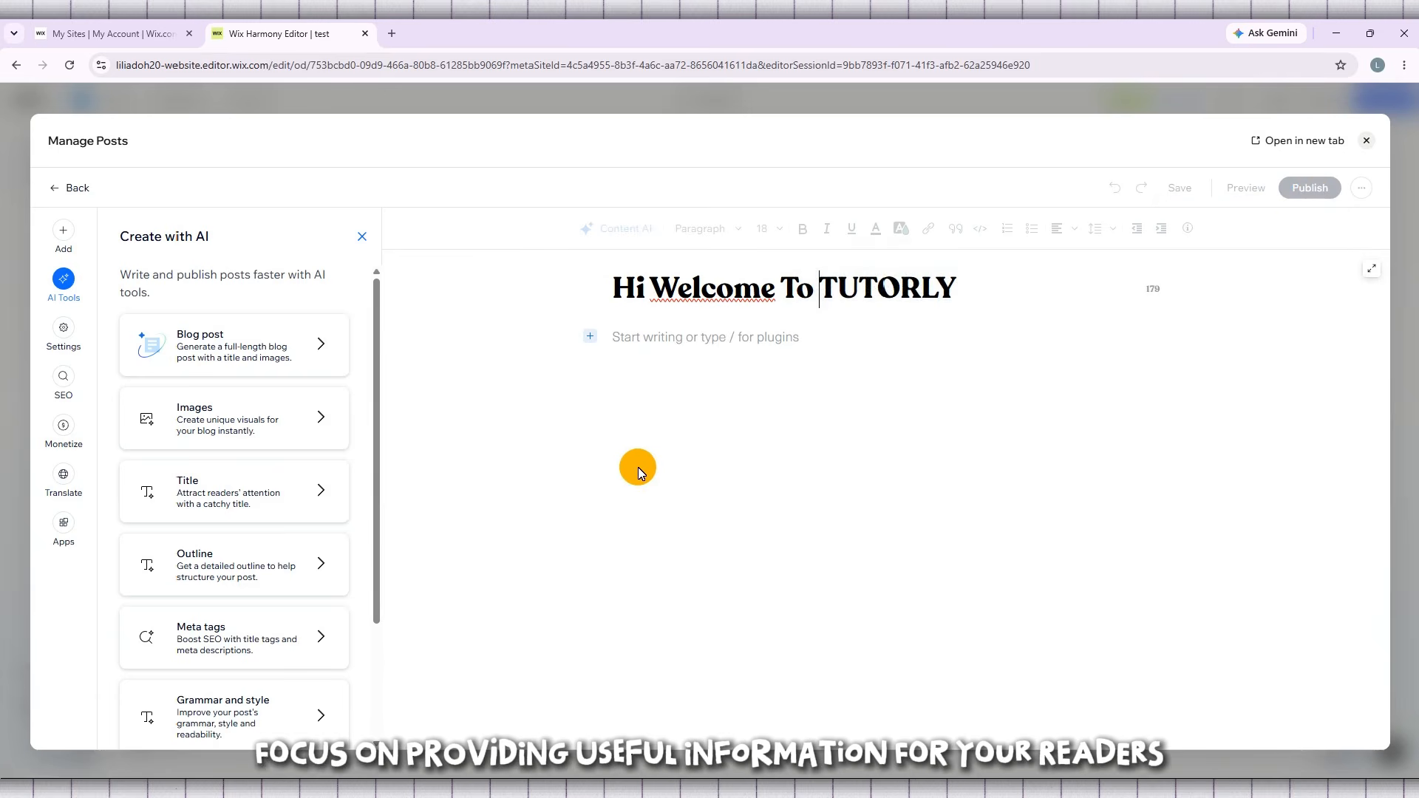
- Insert the first "Untitled design (34).png" image from the site files below the post title and shrink it to a small logo
left_click(678, 347)
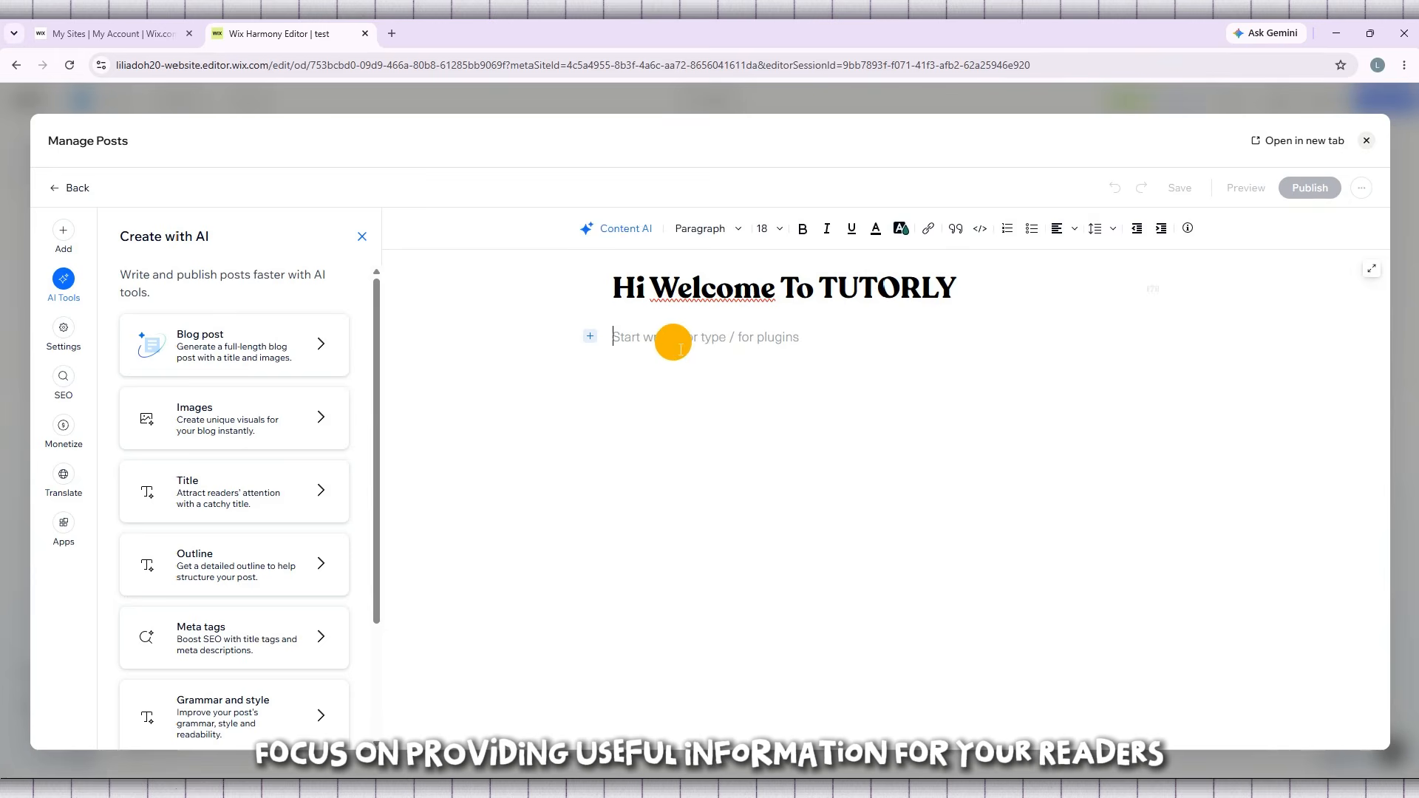
left_click(590, 336)
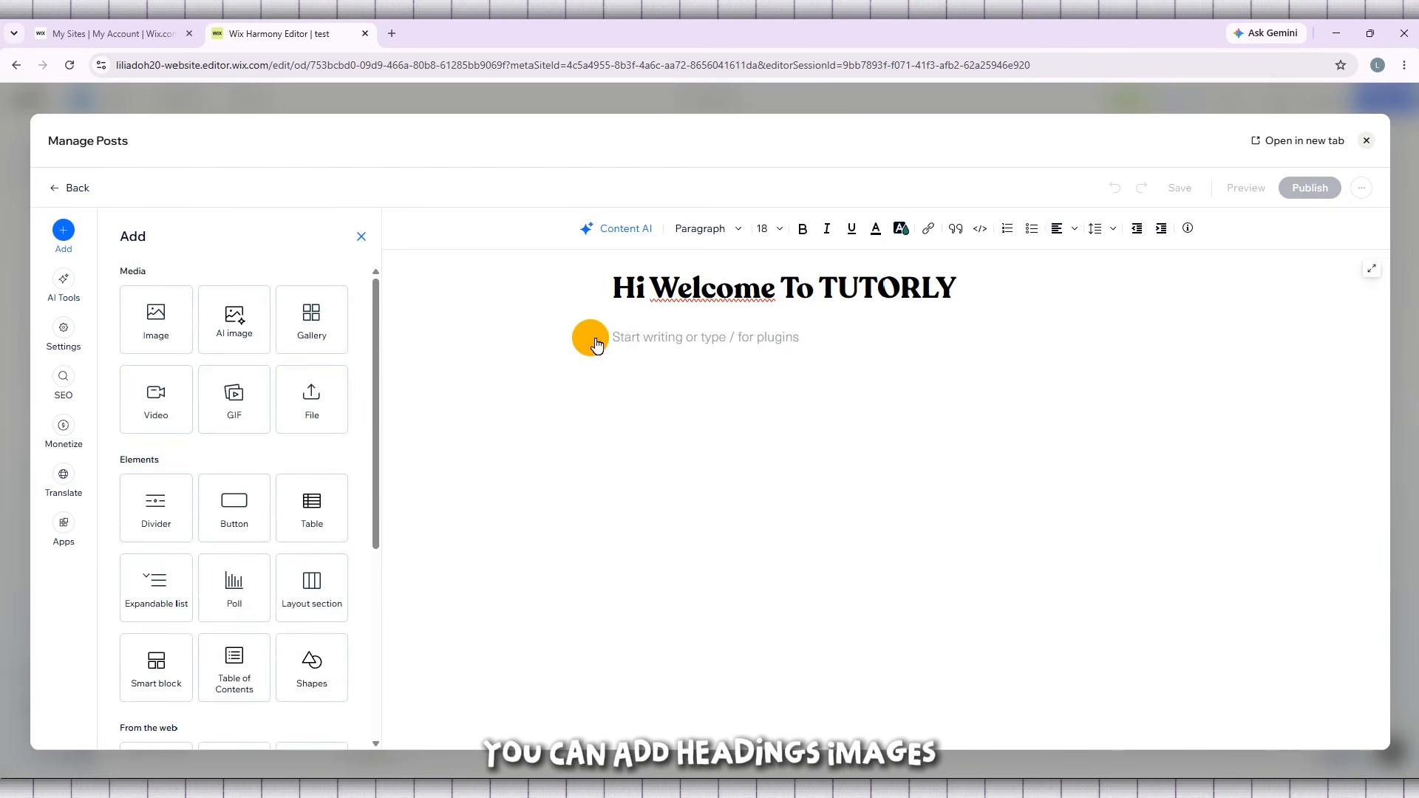
left_click(157, 334)
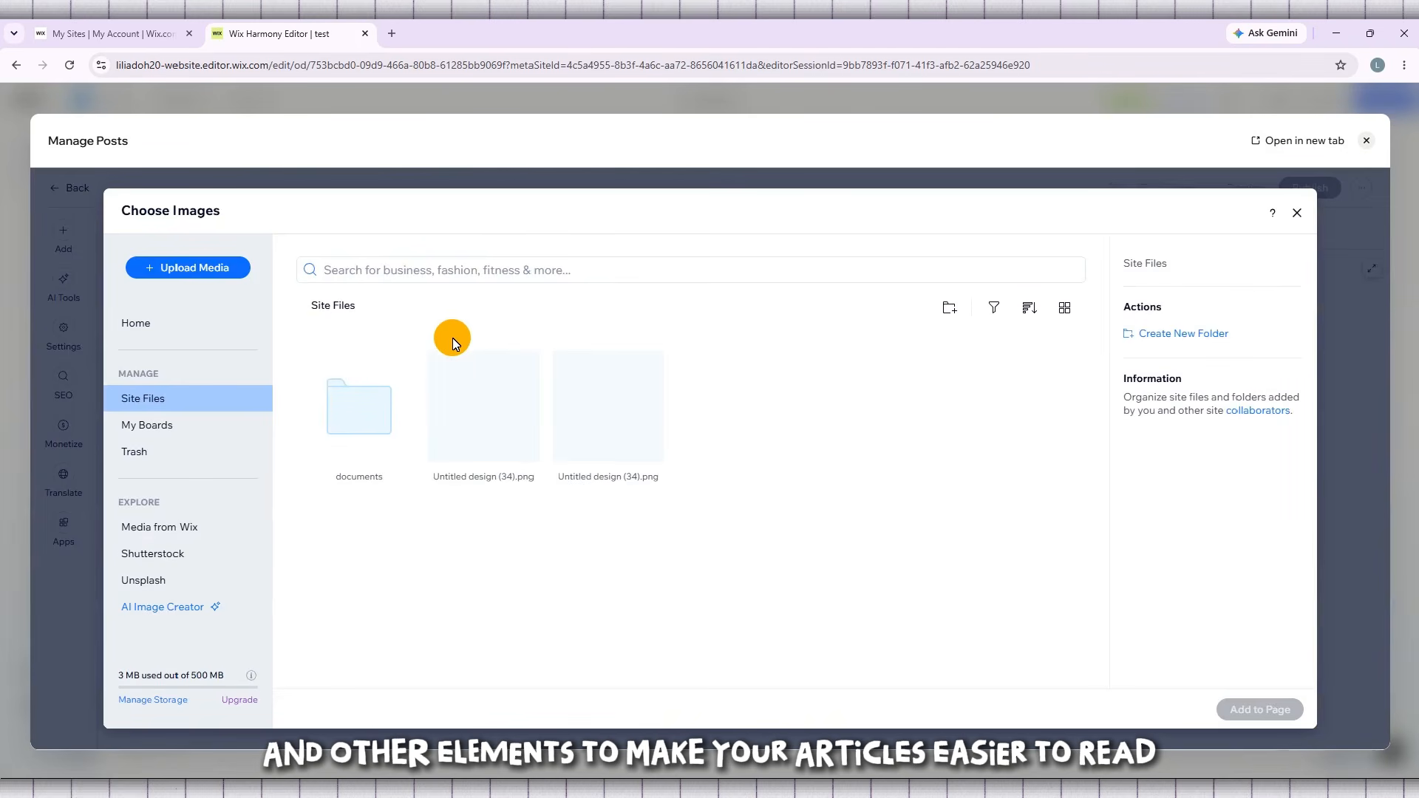
left_click(513, 432)
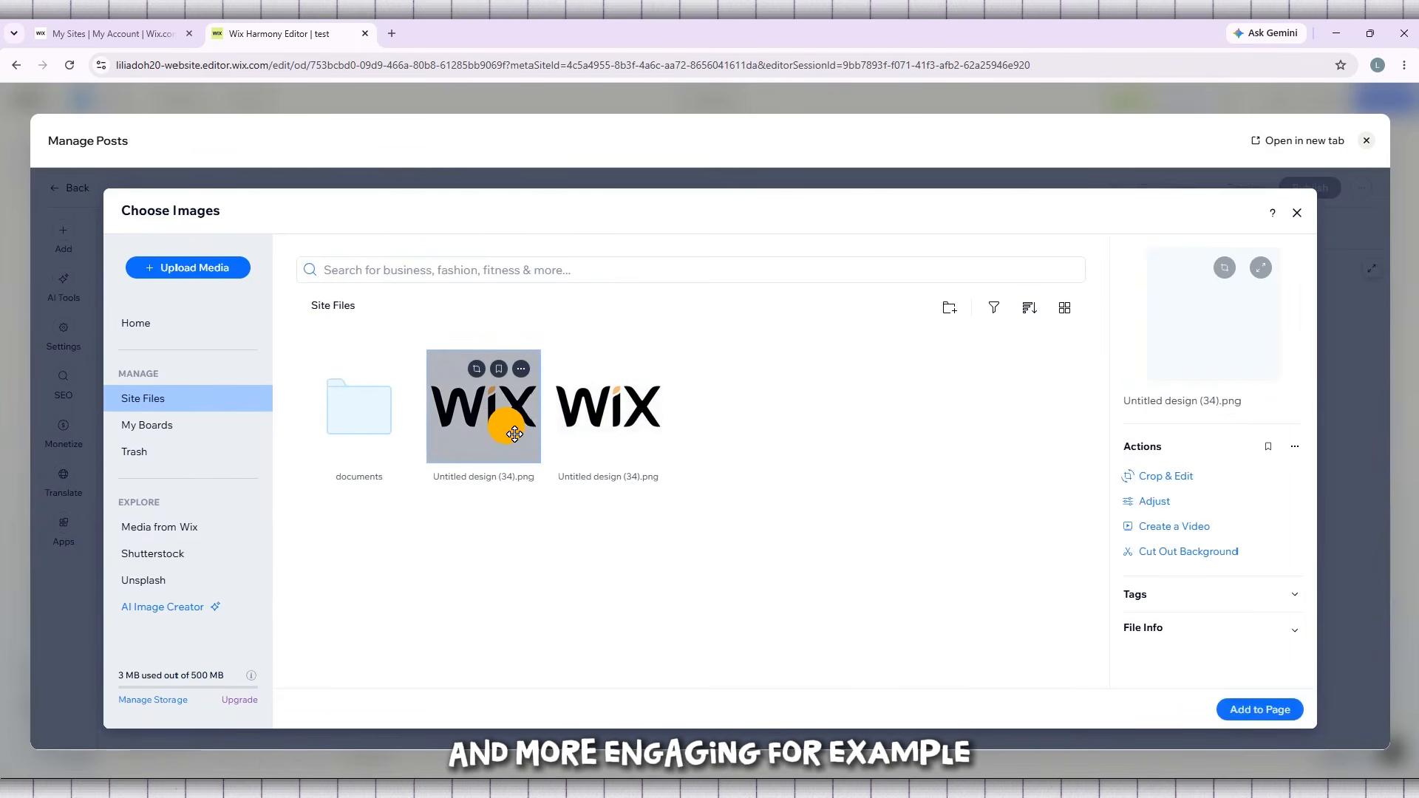
left_click(1259, 710)
scroll(959, 578, "up", 1)
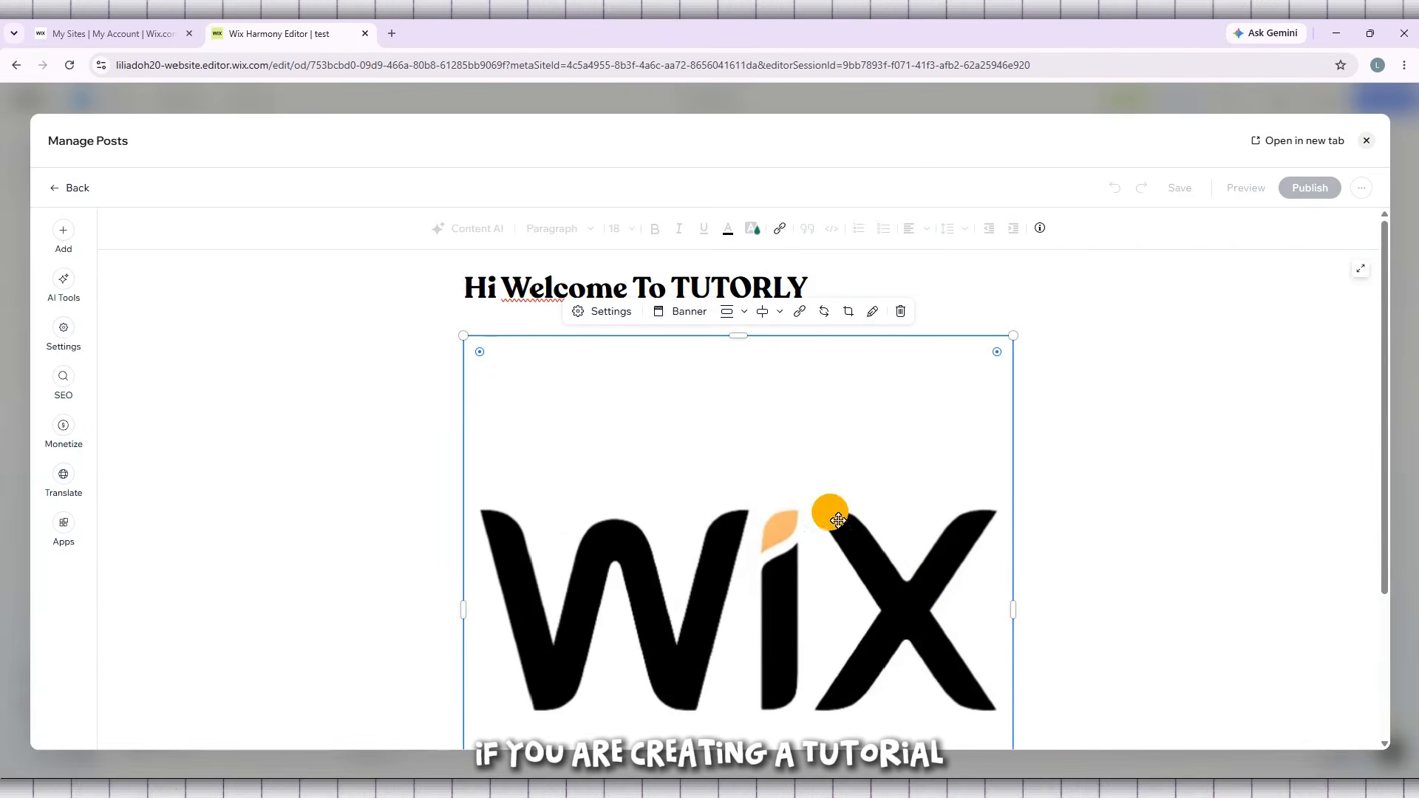
left_click_drag(468, 341, 604, 445)
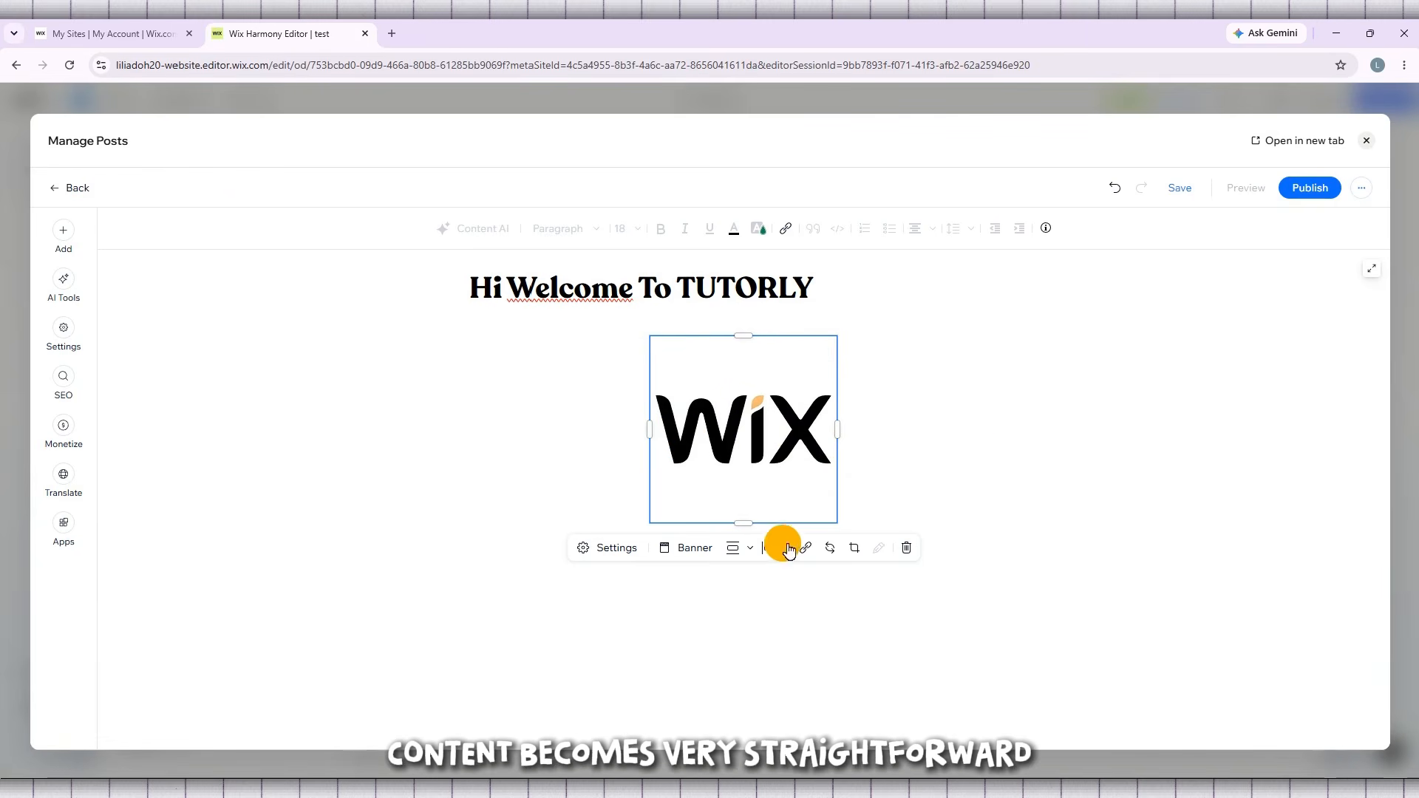
left_click(708, 584)
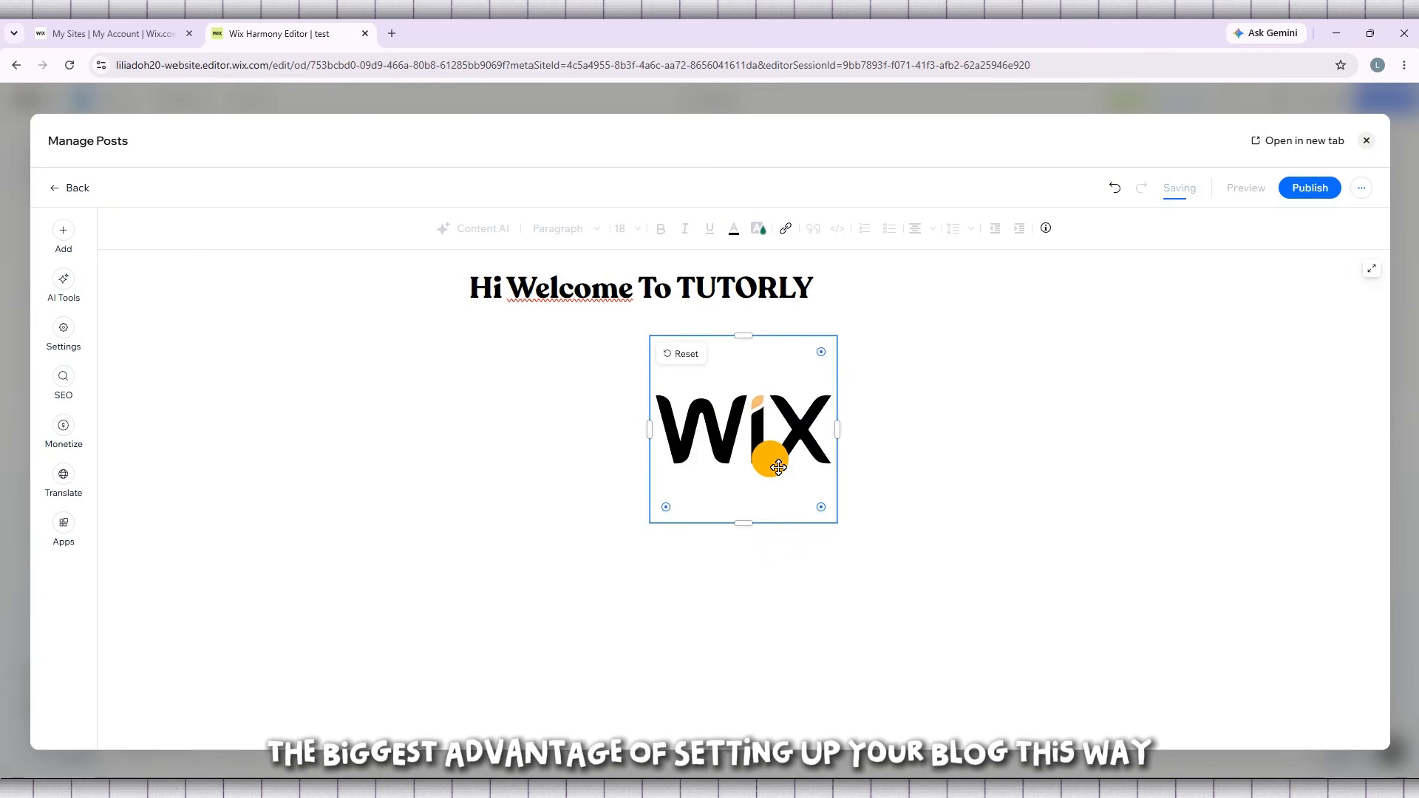
- Delete the Wix logo image and write the body text "HLHOOGLGL LGJGJ KNBKJGUGIH N KNIJGO" in its place
key("Delete")
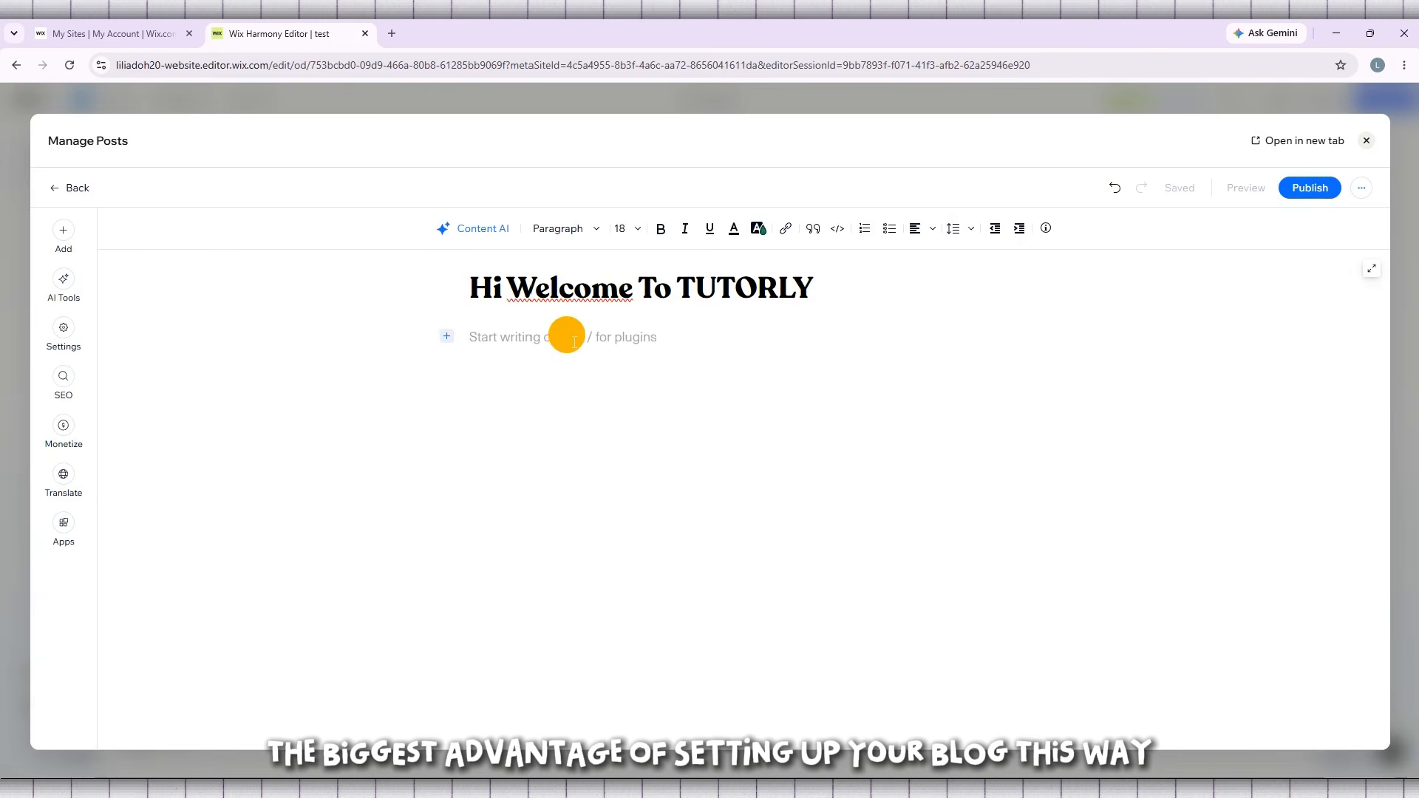
type("HLHOOGLGL J KNBKJ")
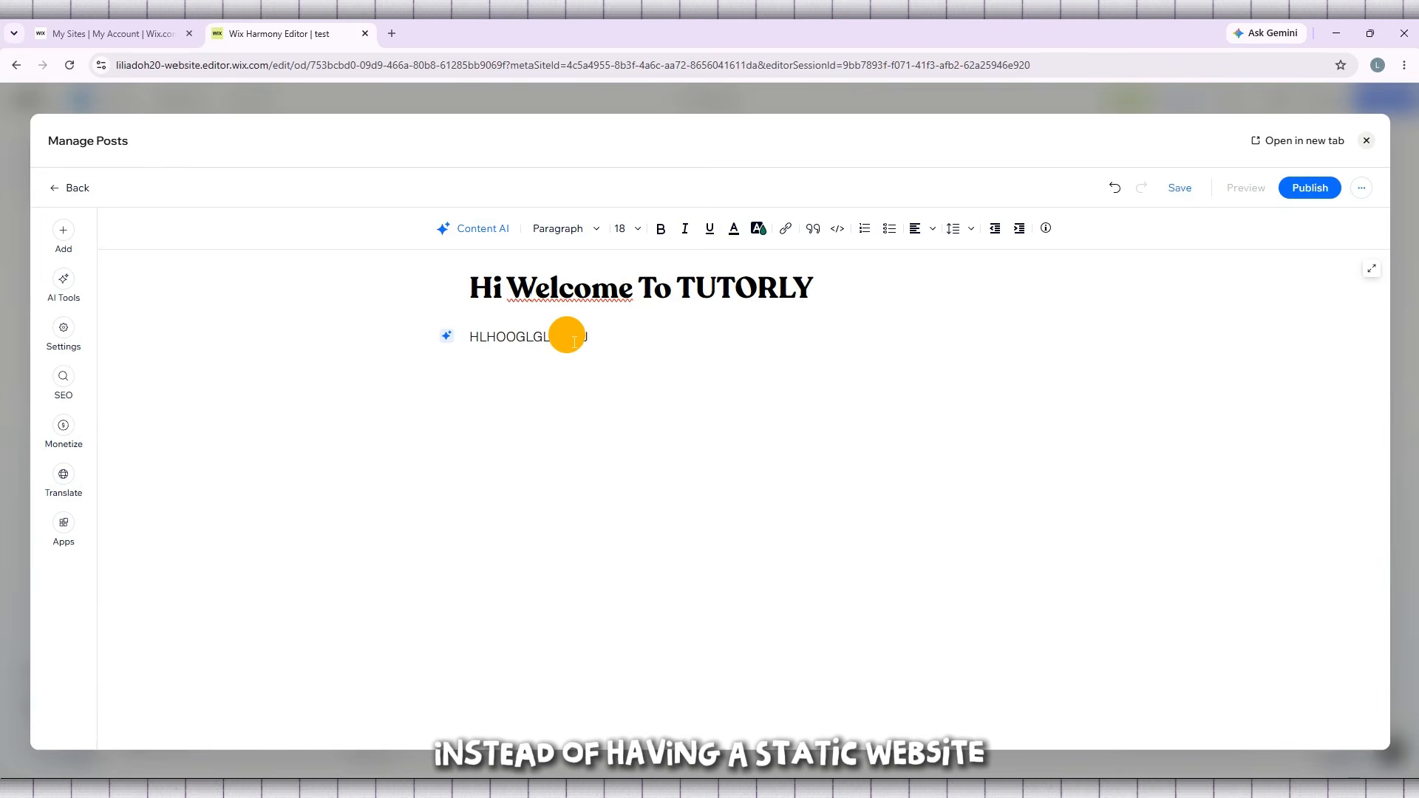
type("GUGIH N KNIJGO")
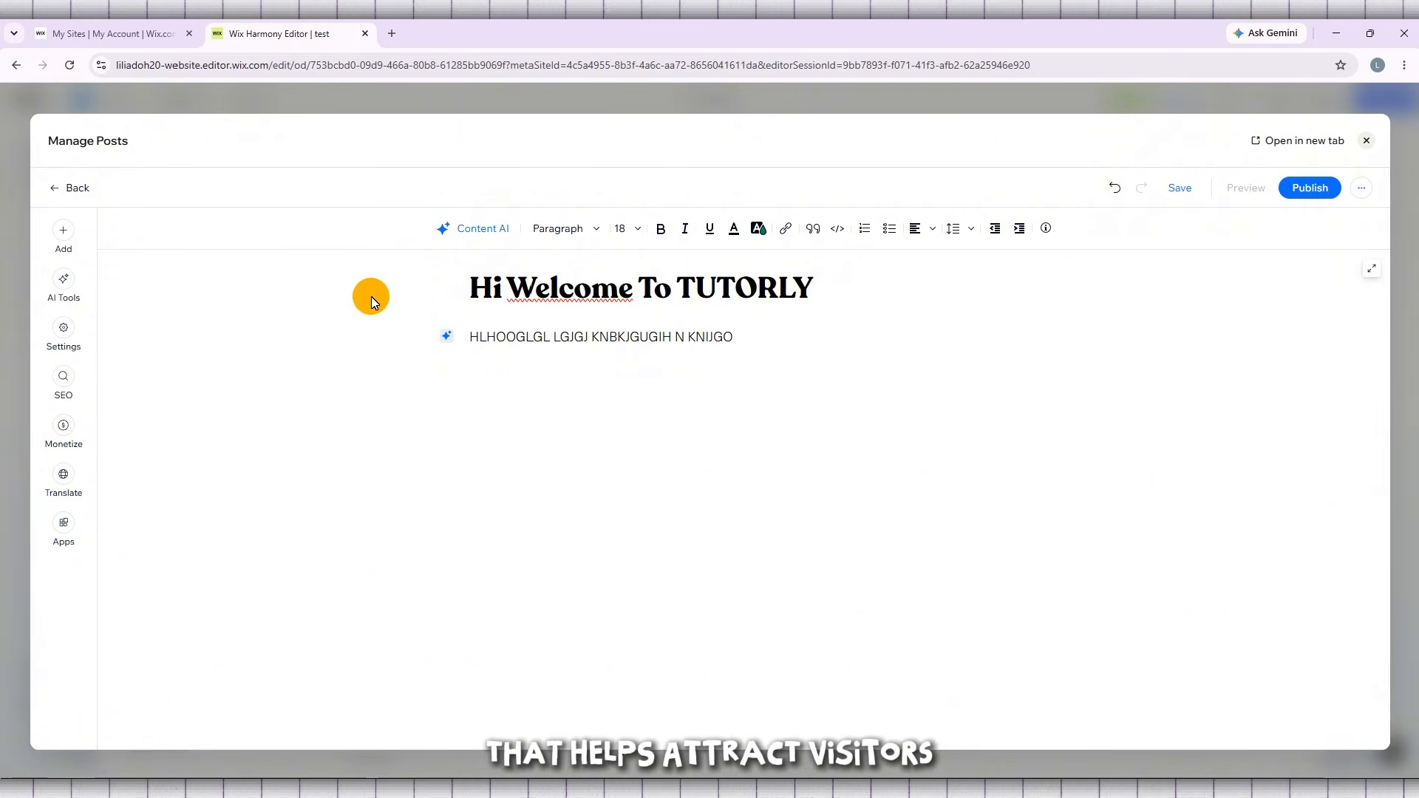
- View the Content AI options for tweaking the body paragraph with a prompt, and close them without applying any
left_click(447, 337)
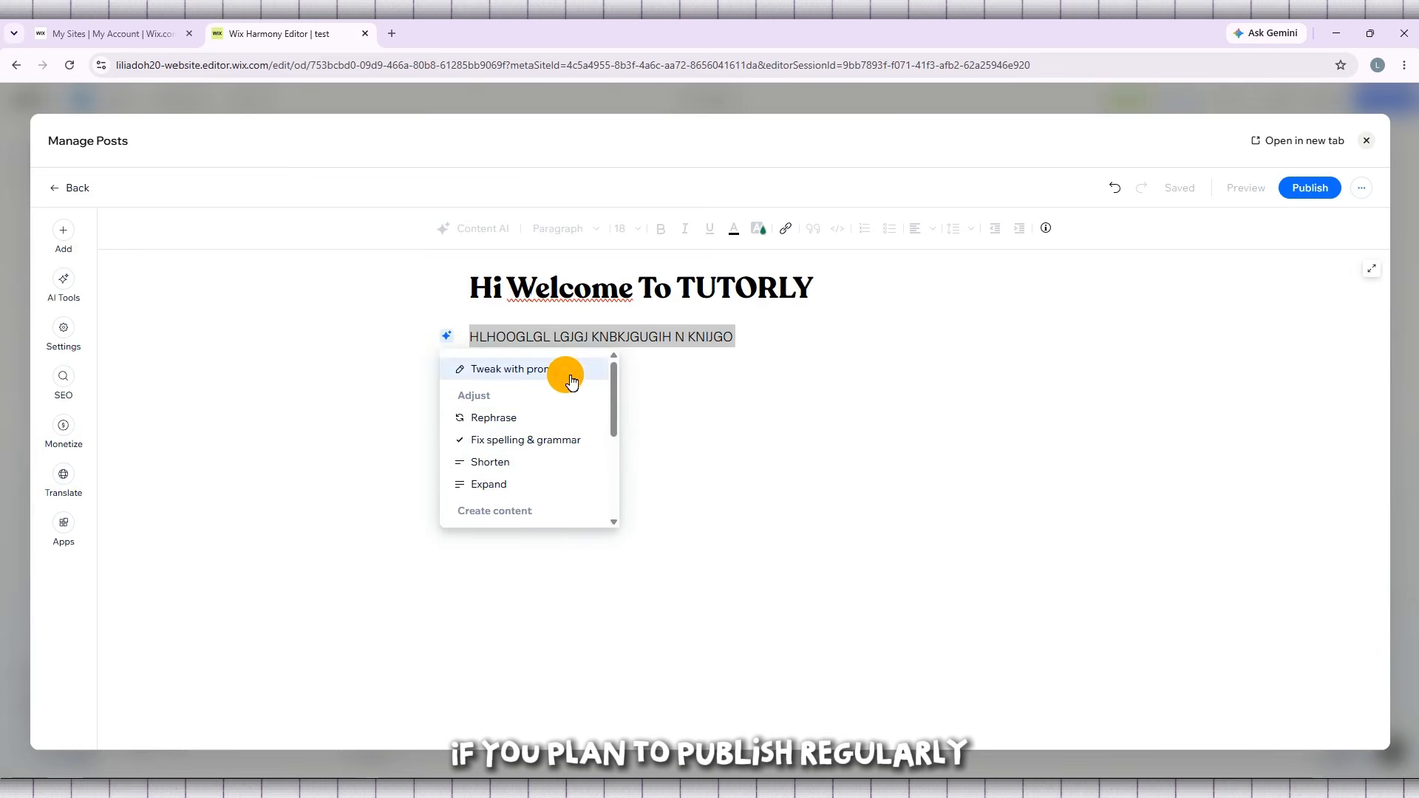
left_click(566, 373)
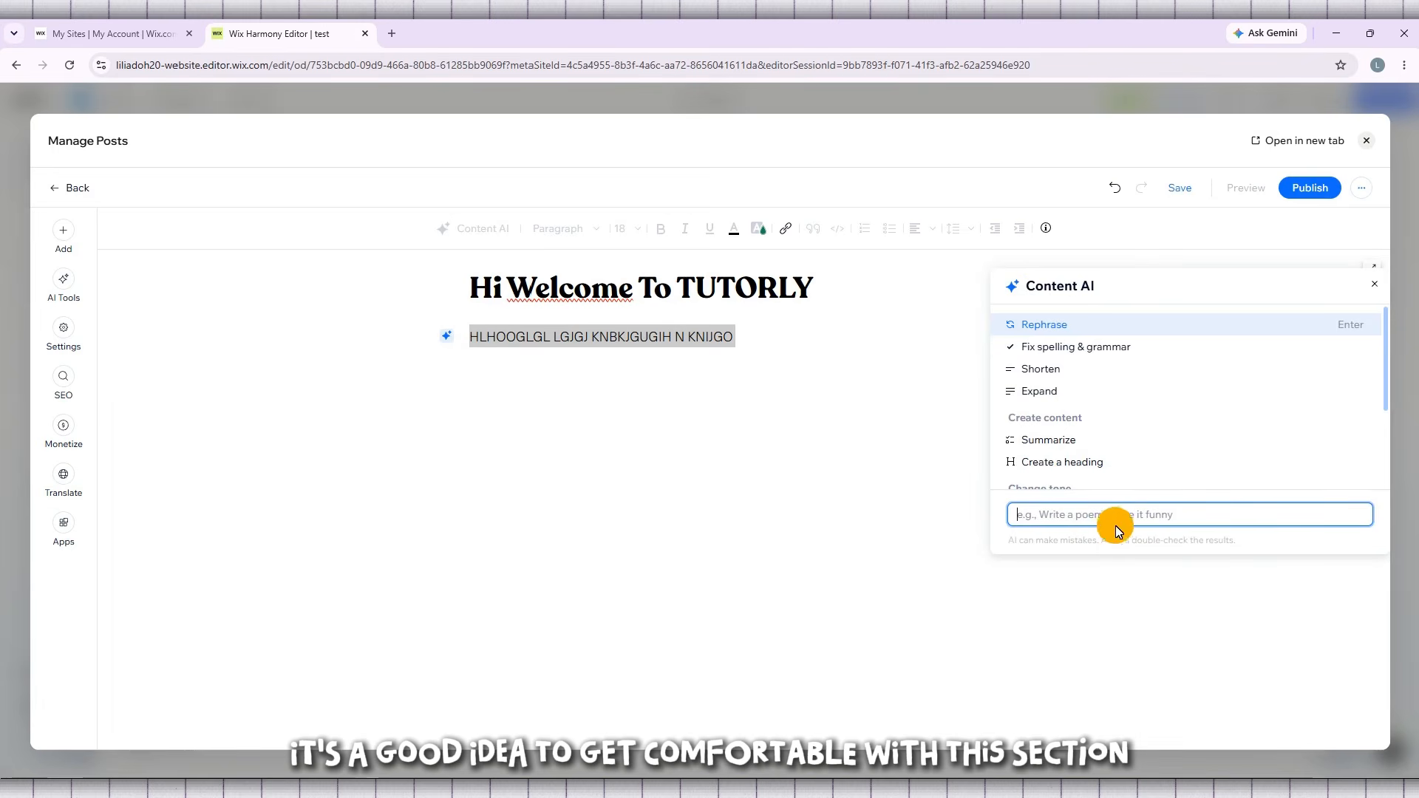
left_click(1376, 288)
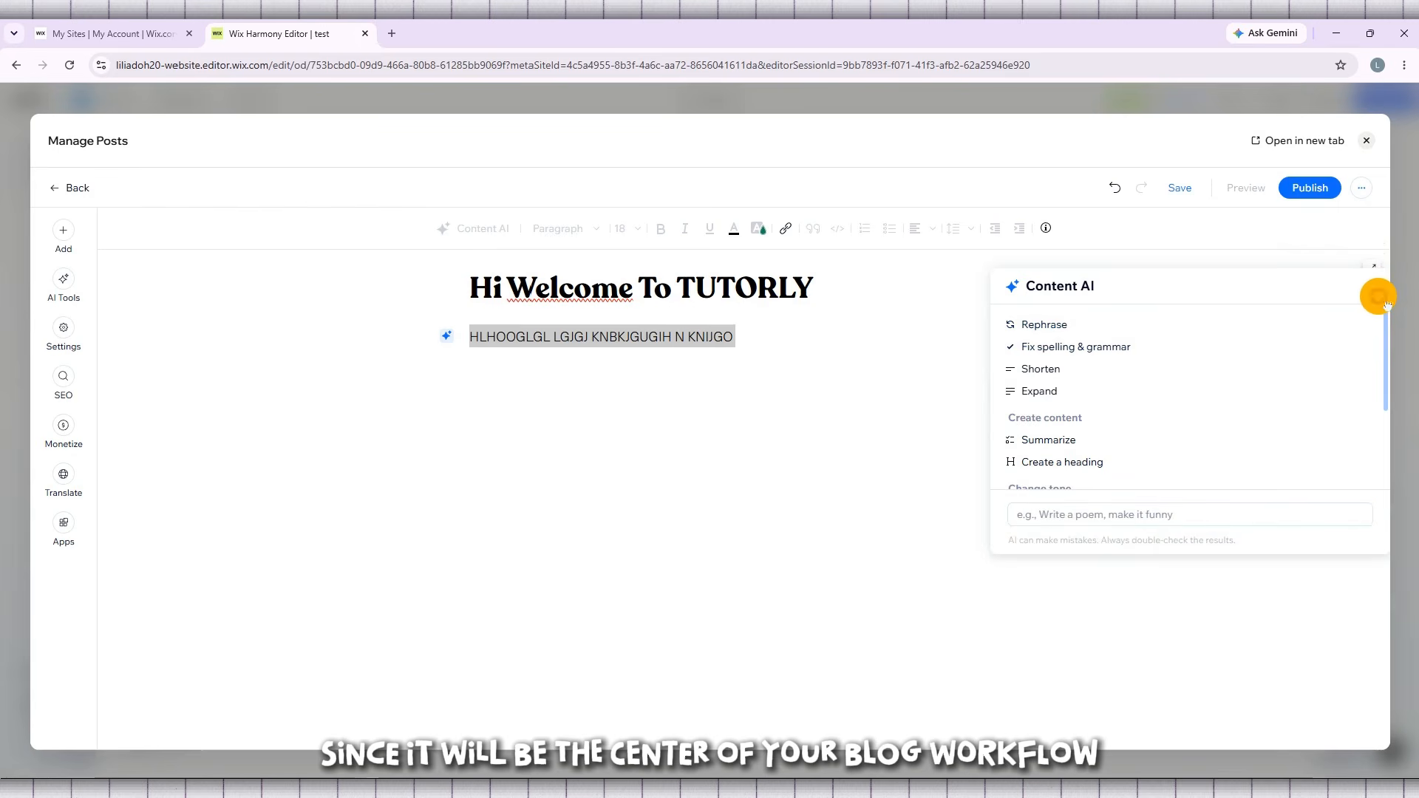
- Close the post editor to return to the Blog page and reopen the Manage Posts view
left_click(1378, 147)
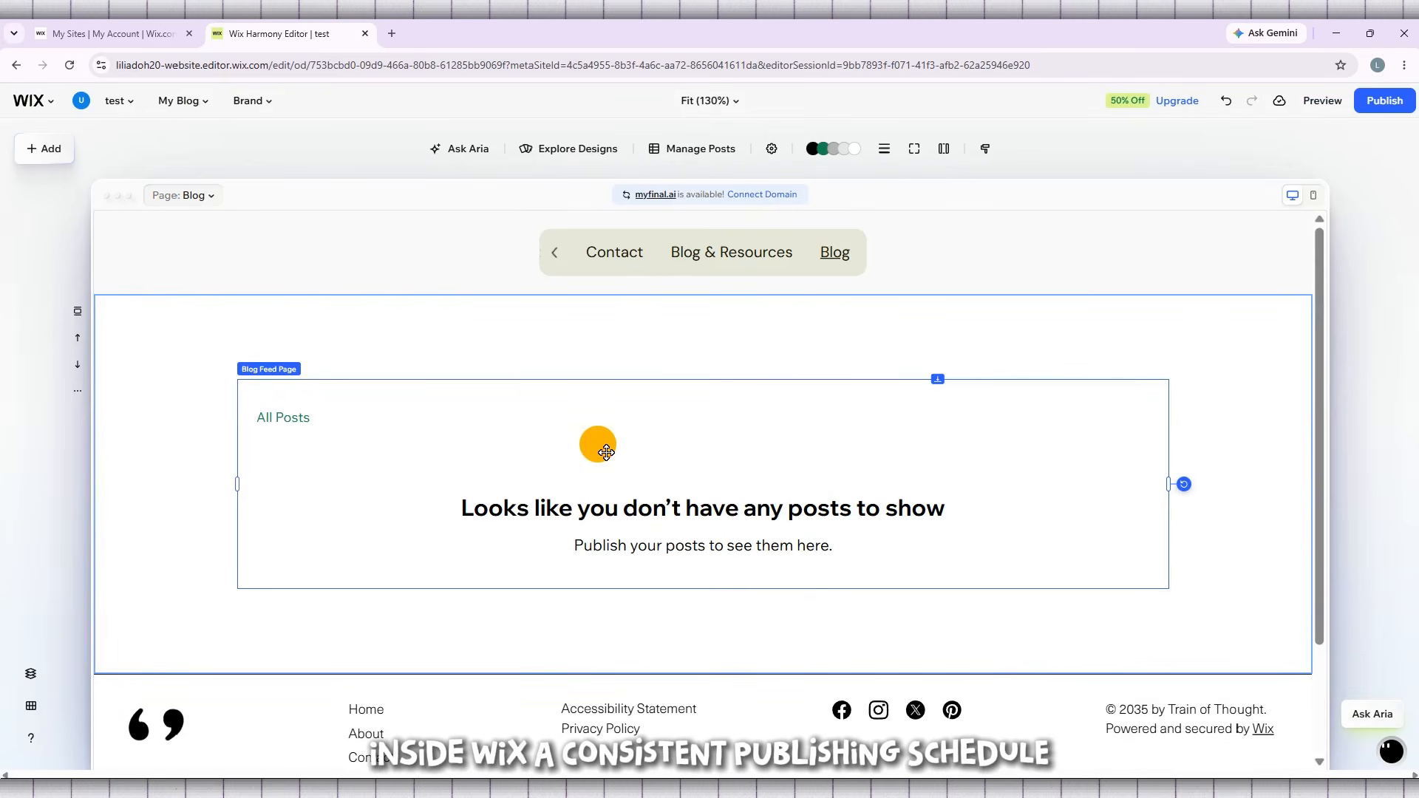
left_click(708, 149)
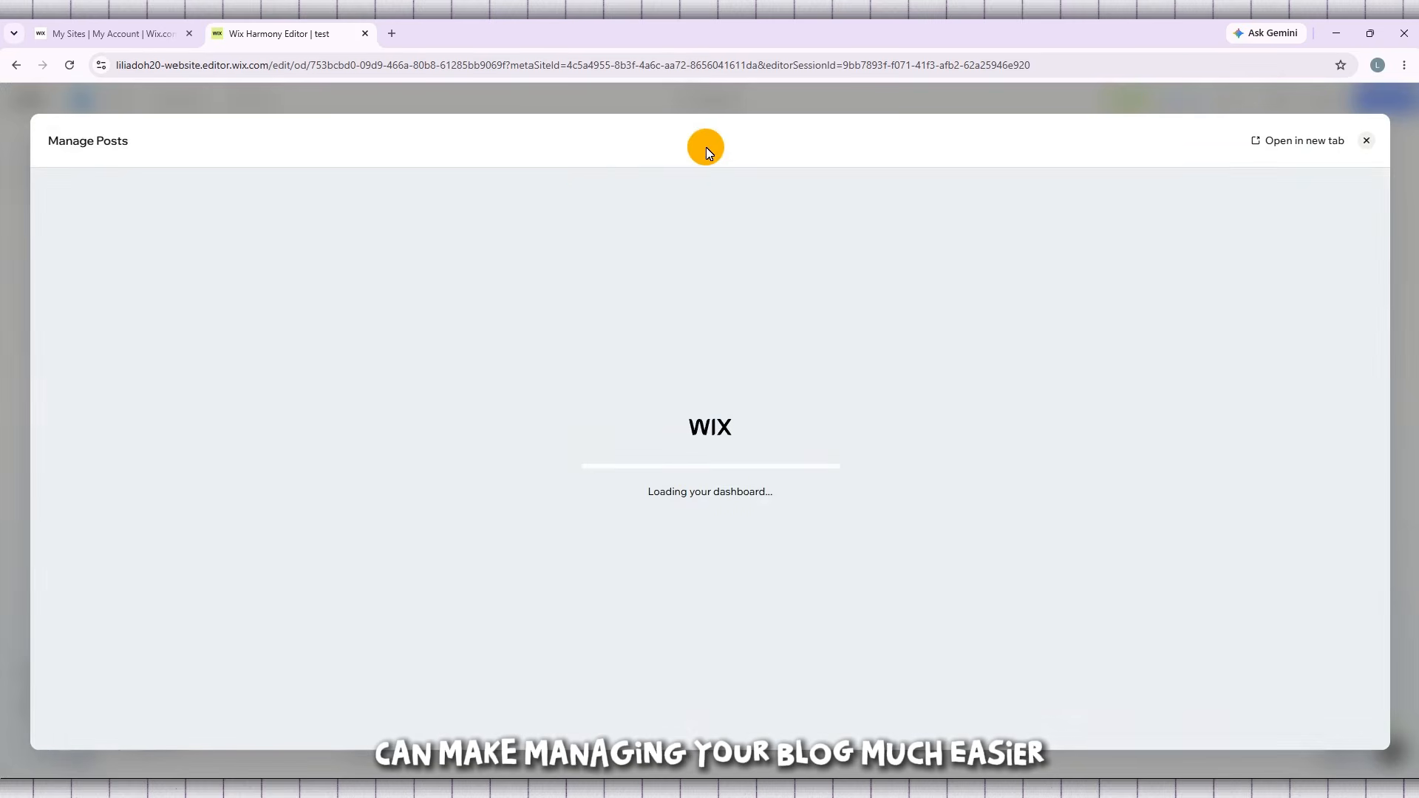